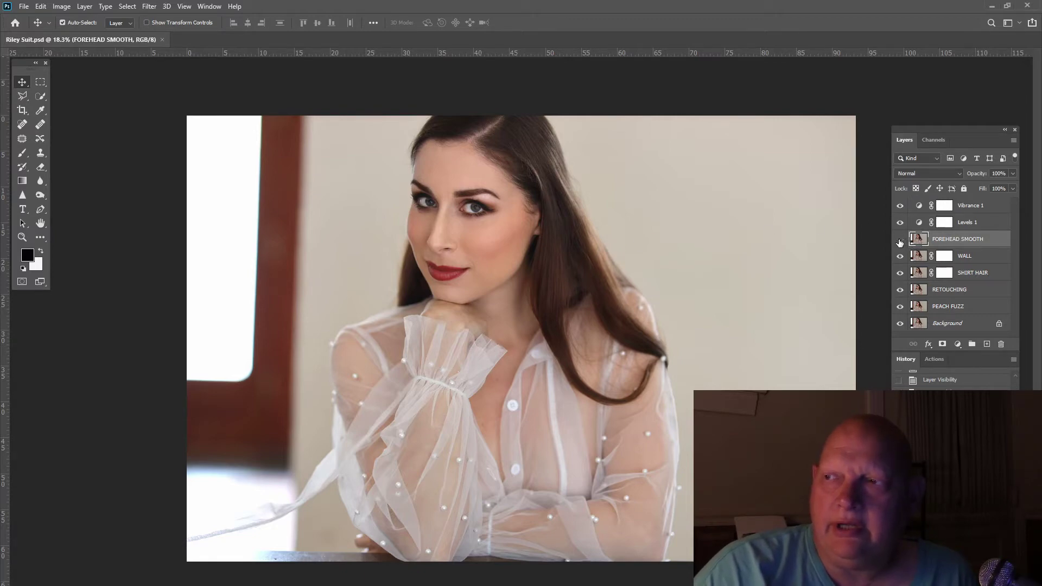
# Hide the WALL, SHIRT HAIR, RETOUCHING, PEACH FUZZ, Levels 1 and Vibrance 1 layers to leave only the Background showing
pyautogui.moveTo(900, 240); pyautogui.dragTo(901, 308)
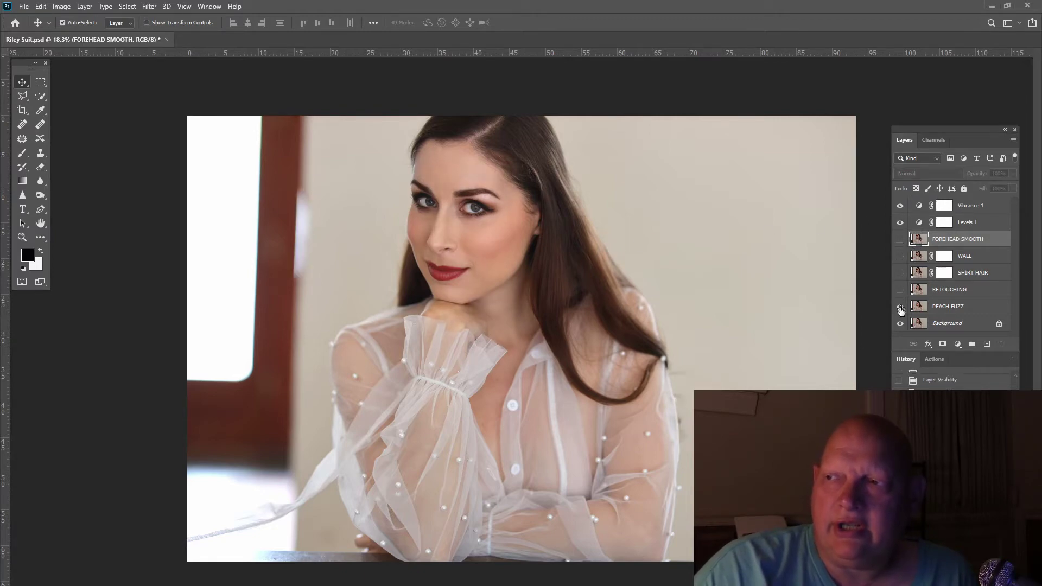
pyautogui.moveTo(899, 222); pyautogui.dragTo(898, 206)
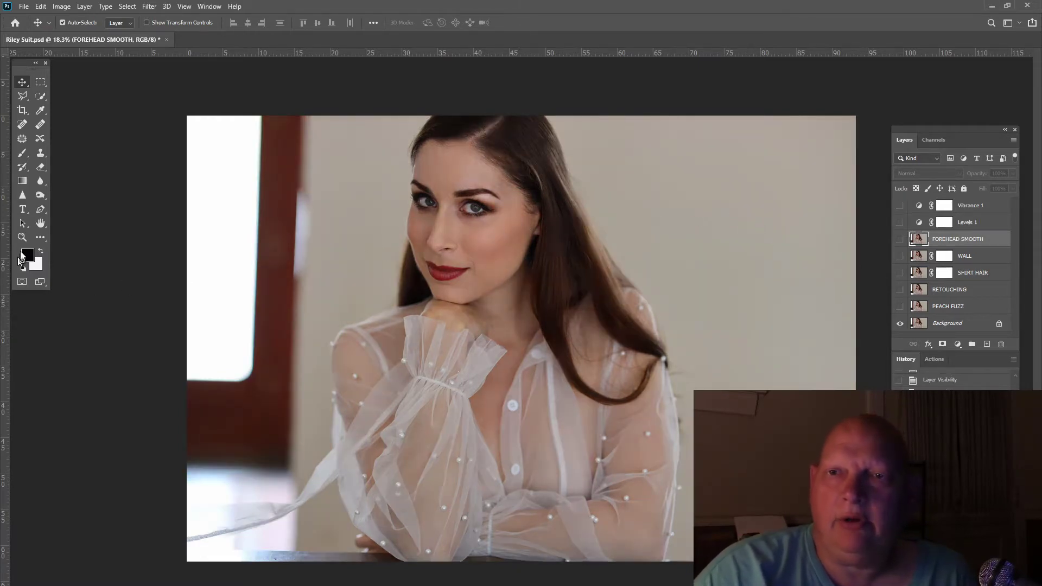
# Compare the portrait with the Levels 1 adjustment on and off, leaving both Levels 1 and Vibrance 1 turned on
pyautogui.click(22, 237)
pyautogui.moveTo(475, 241); pyautogui.dragTo(509, 290)
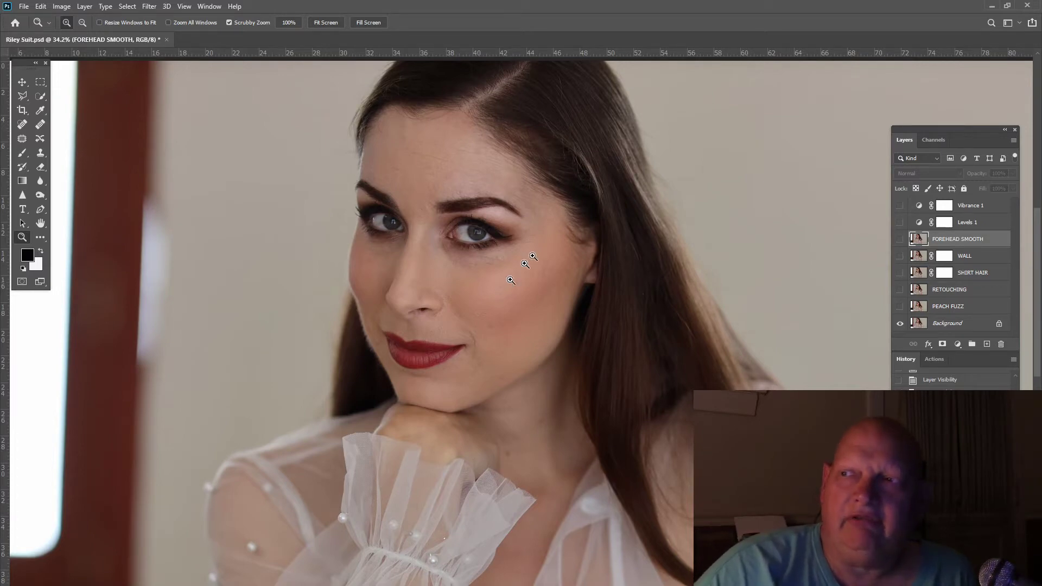
pyautogui.click(901, 222)
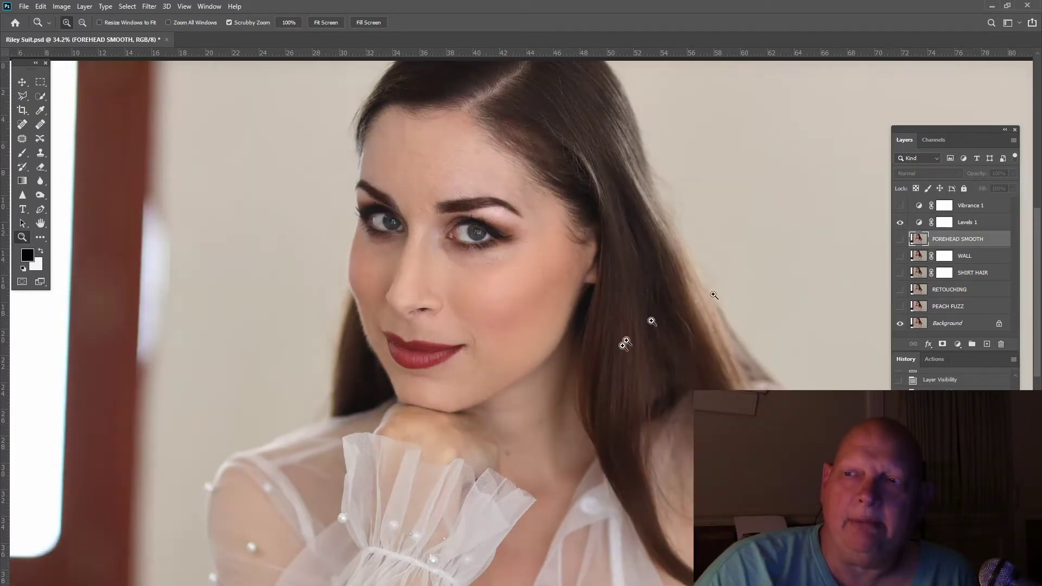
pyautogui.keyDown('alt'); pyautogui.click(603, 358); pyautogui.keyUp('alt')
pyautogui.keyDown('alt'); pyautogui.click(592, 243); pyautogui.keyUp('alt')
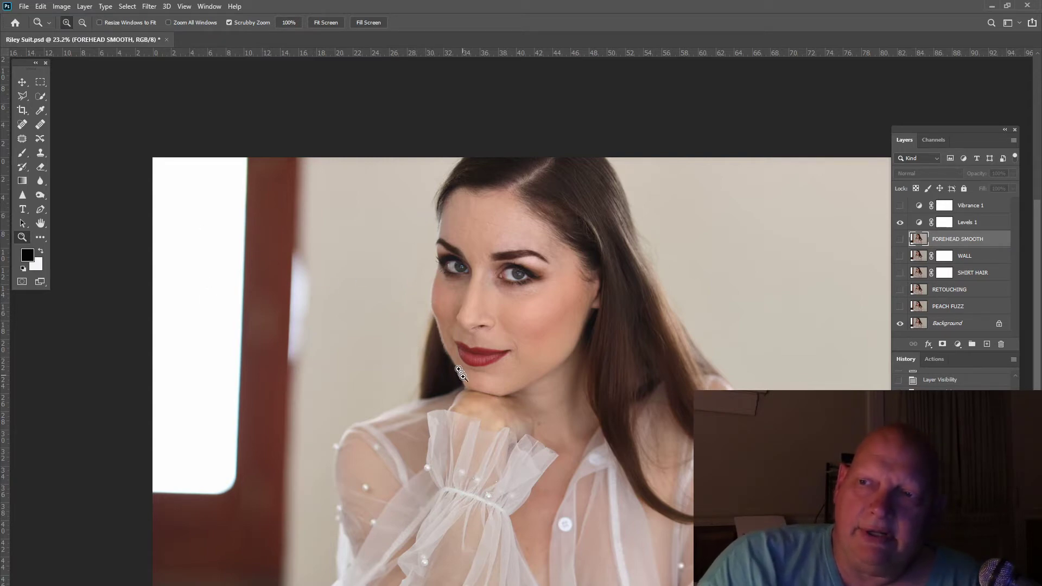
pyautogui.click(901, 223)
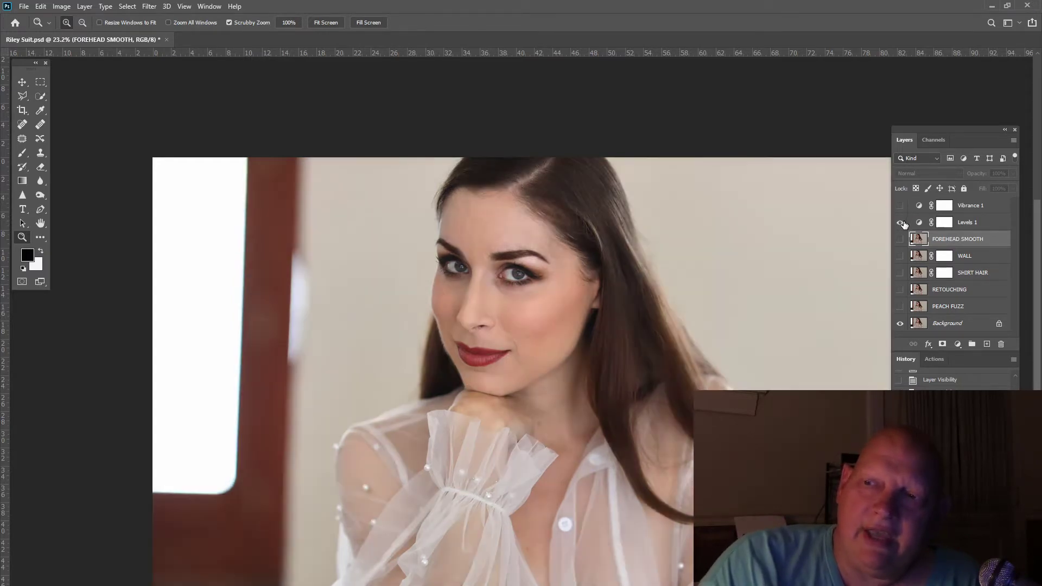
pyautogui.click(900, 223)
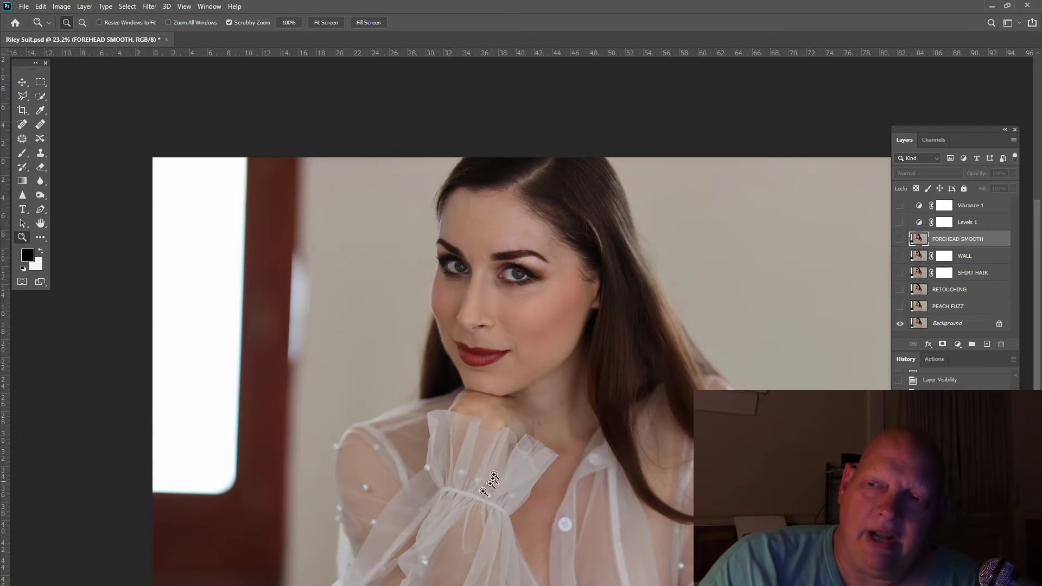
pyautogui.click(900, 222)
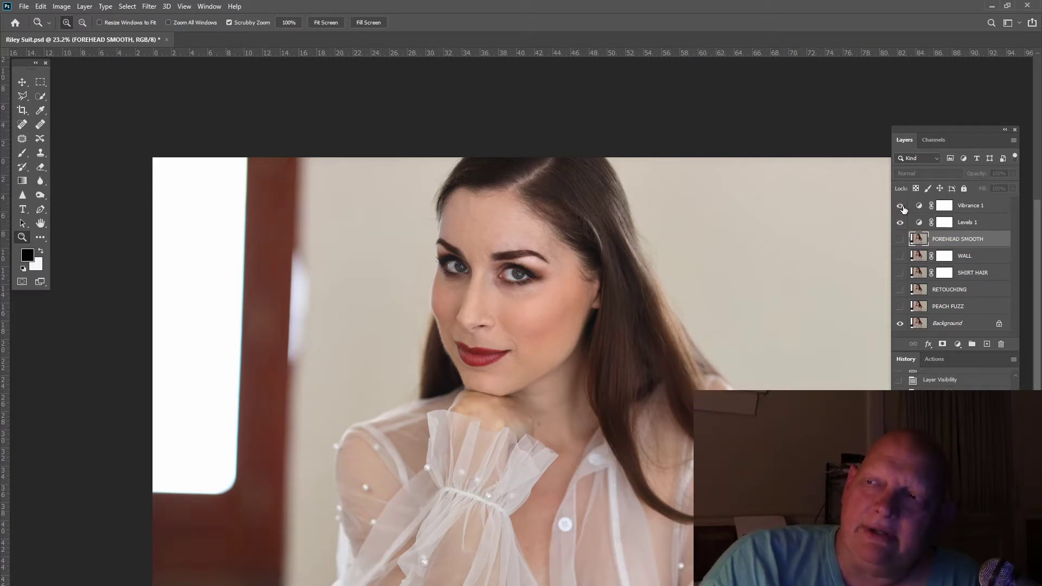
pyautogui.click(901, 206)
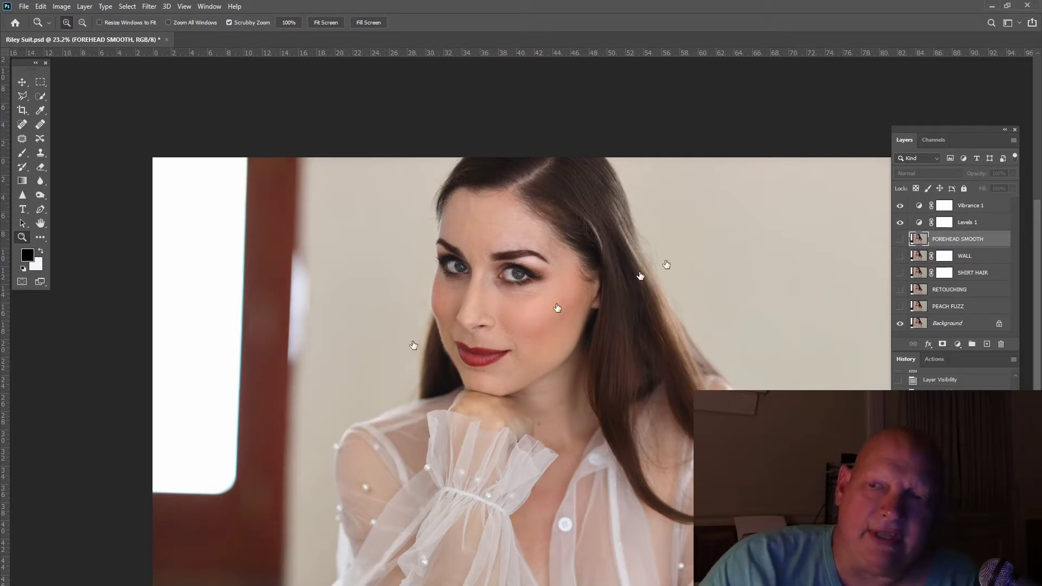
# Outline the dark hair strip along the cheek and jaw edge with the Polygonal Lasso, and clear that selection
pyautogui.moveTo(515, 290); pyautogui.dragTo(551, 400)
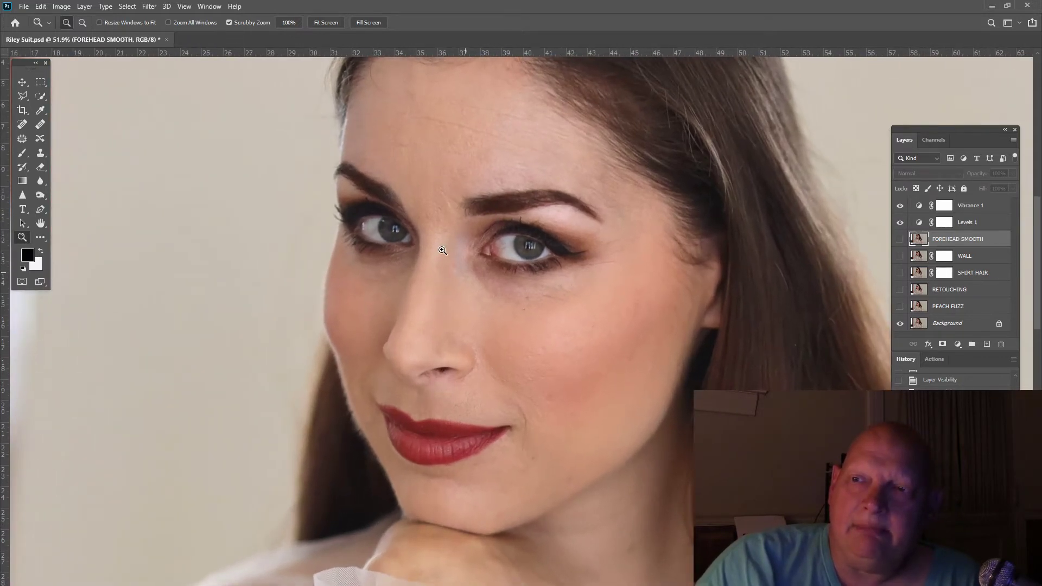
pyautogui.moveTo(441, 240); pyautogui.dragTo(406, 157)
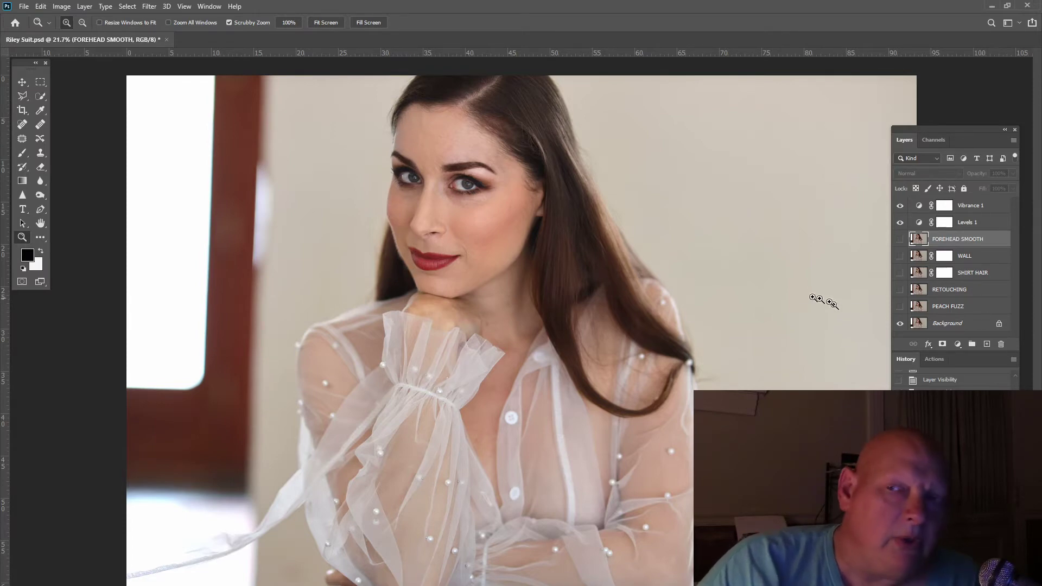
pyautogui.moveTo(418, 252); pyautogui.dragTo(462, 410)
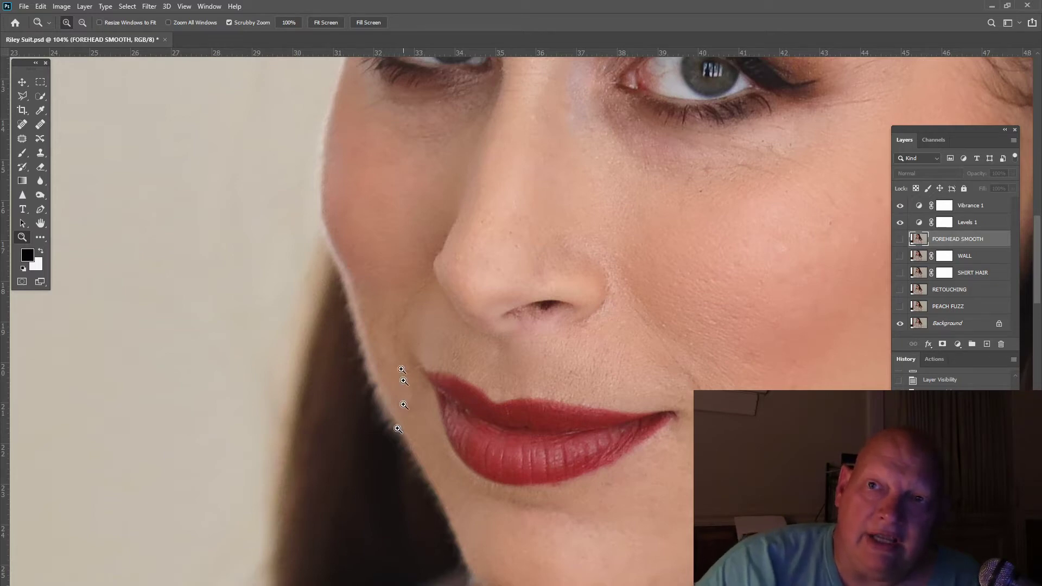
pyautogui.click(21, 98)
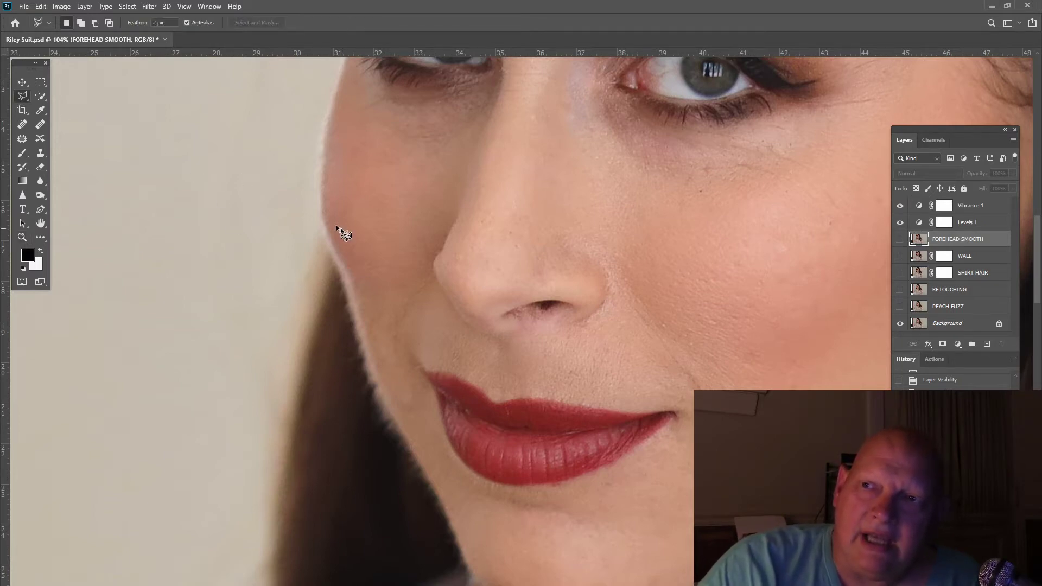
pyautogui.click(331, 251)
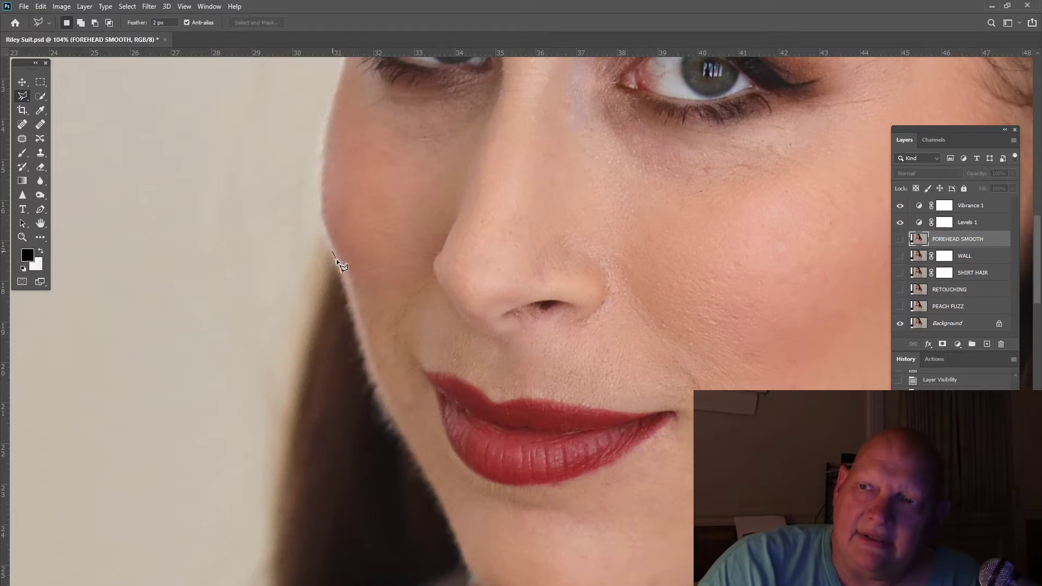
pyautogui.click(356, 324)
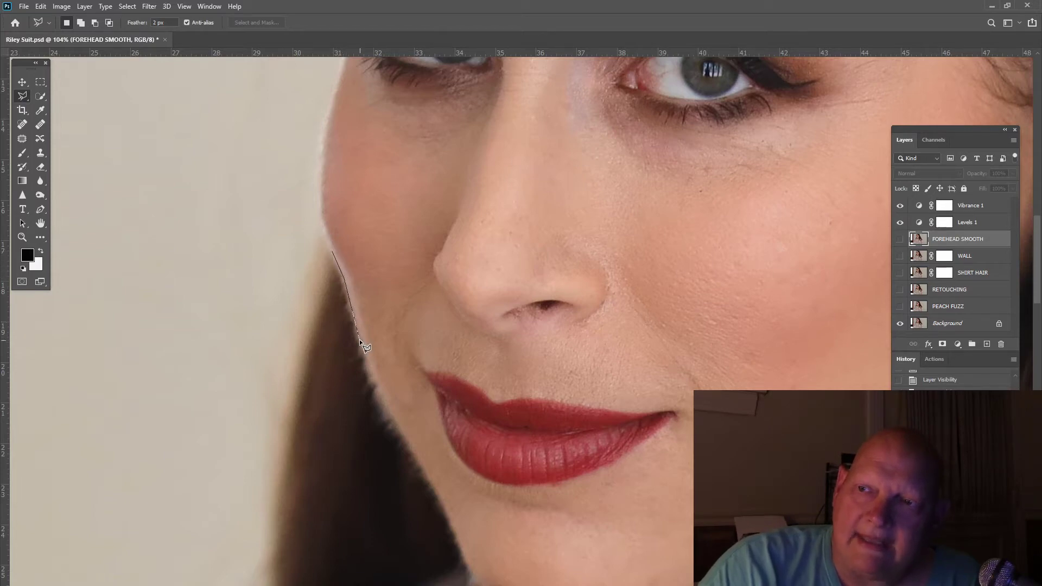
pyautogui.click(379, 395)
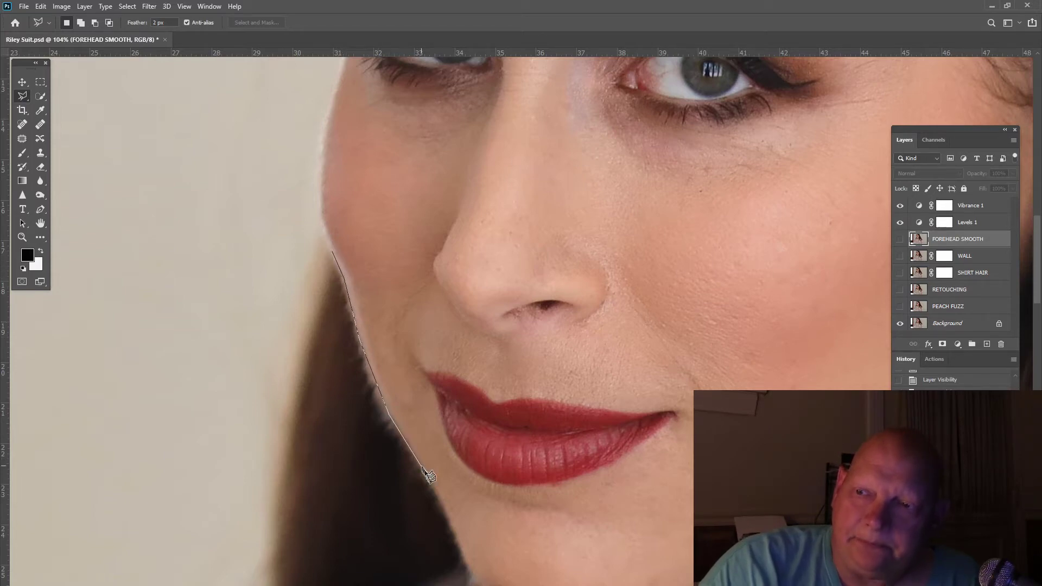
pyautogui.click(432, 534)
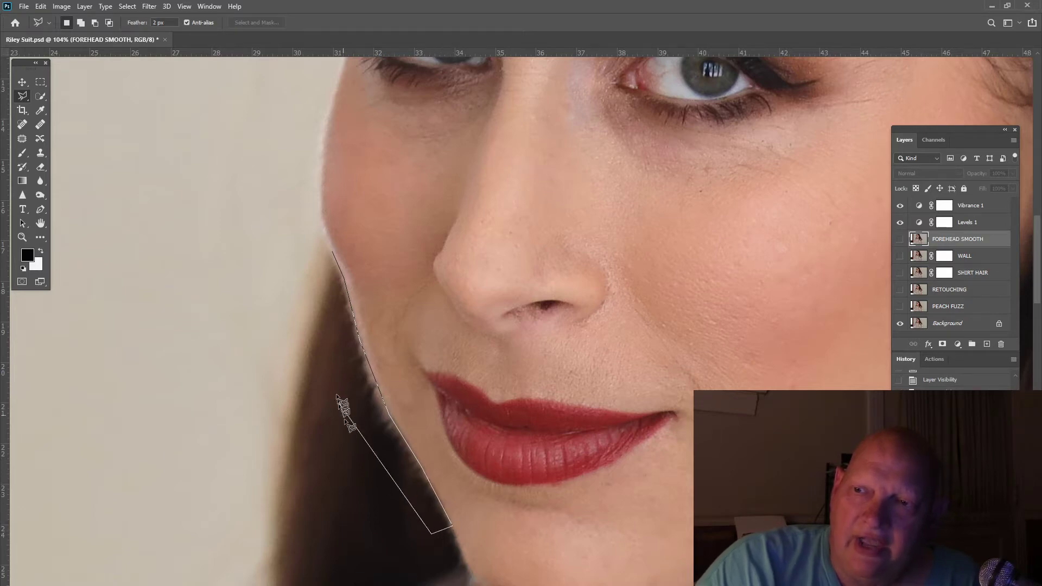
pyautogui.click(335, 369)
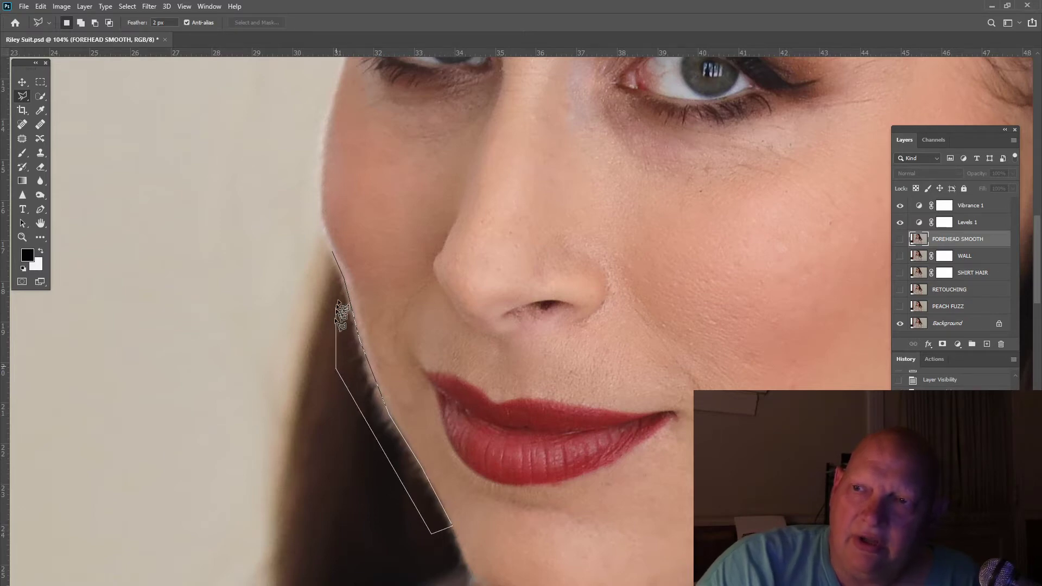
pyautogui.click(331, 256)
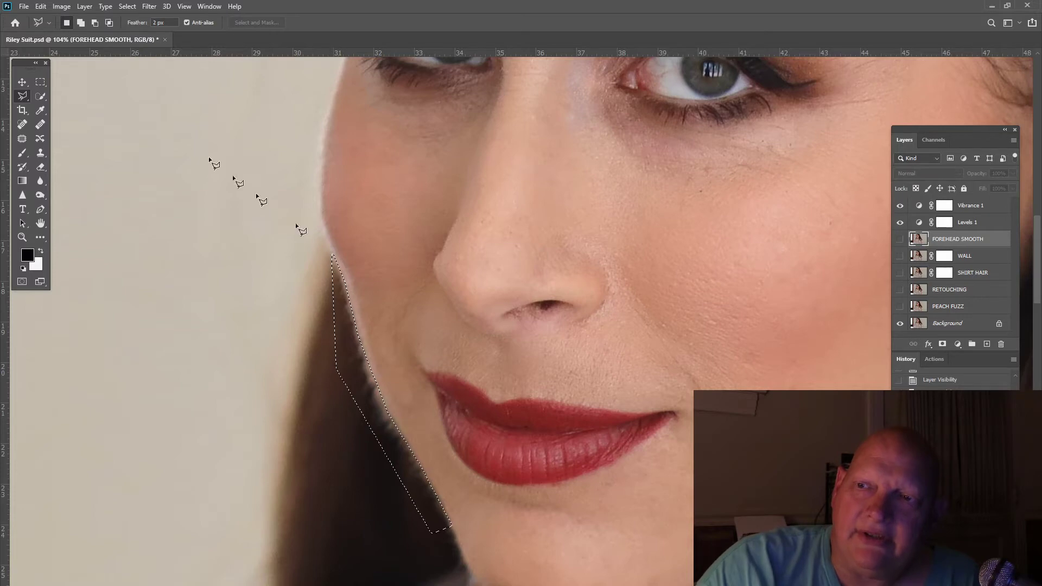
pyautogui.click(130, 6)
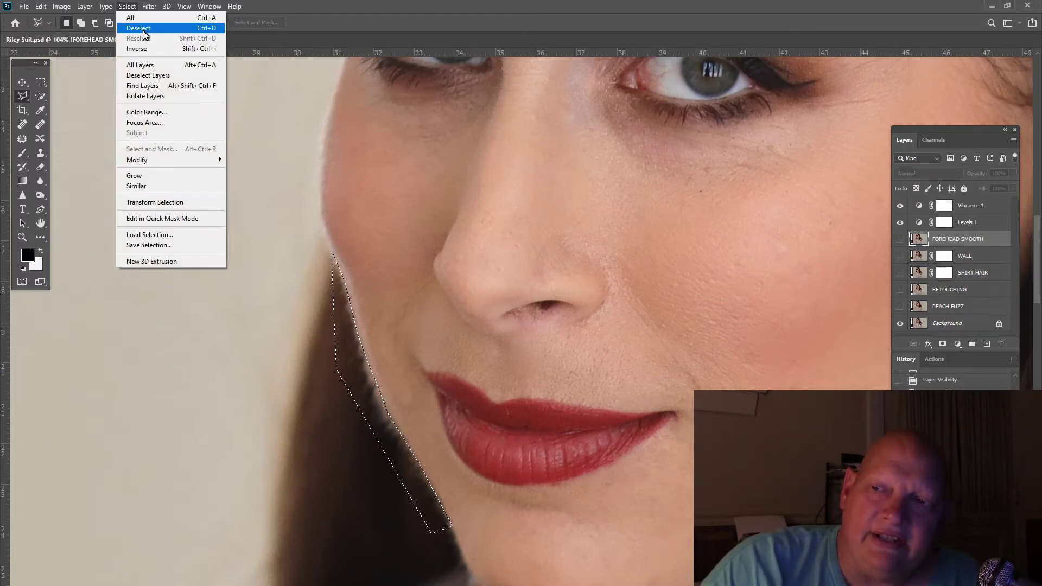
pyautogui.click(139, 28)
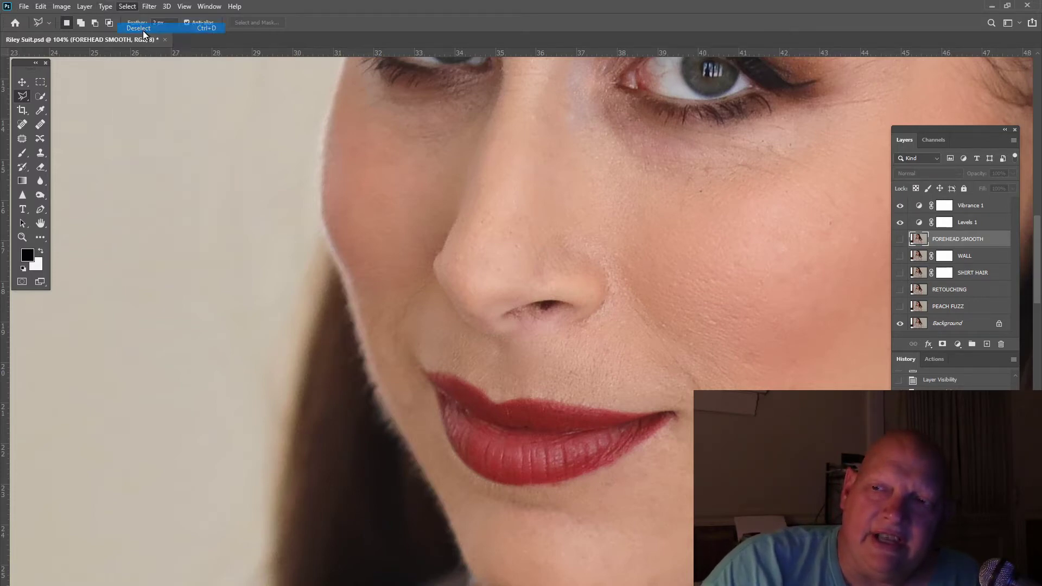
# Show the PEACH FUZZ layer and compare the cheek and jaw edge with it off and on, leaving it visible
pyautogui.click(899, 309)
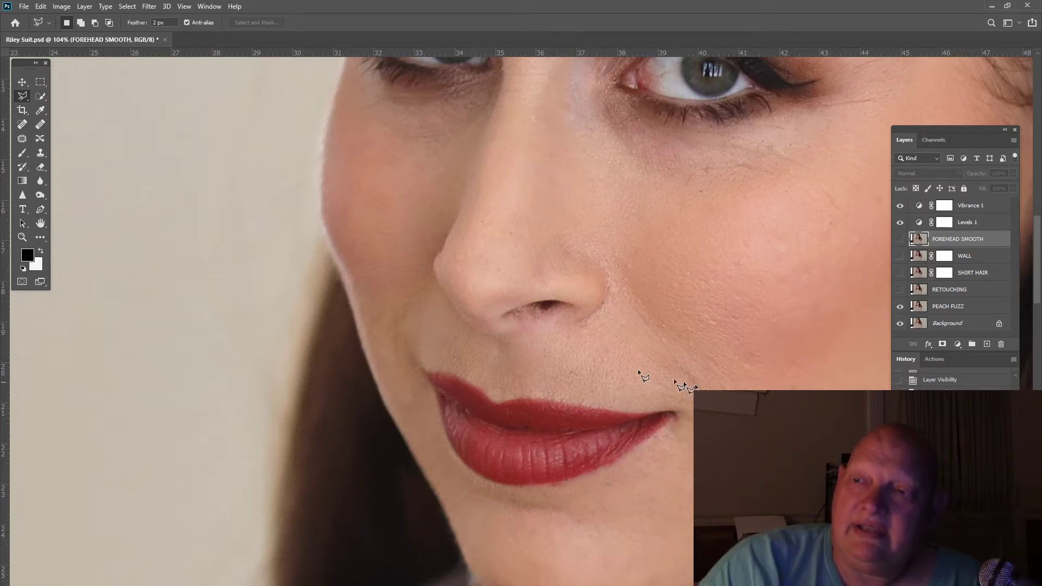
pyautogui.click(23, 237)
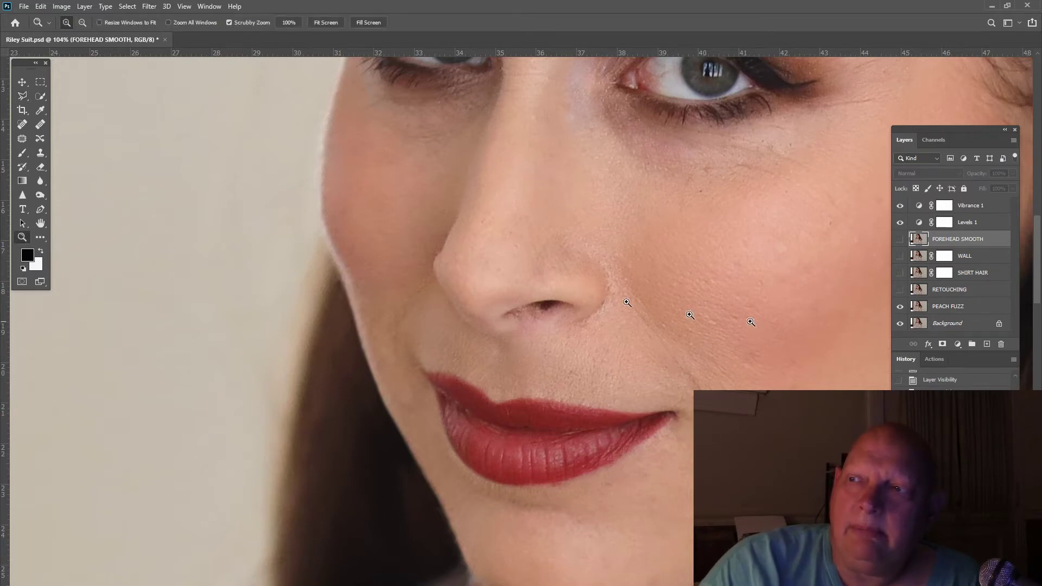
pyautogui.click(900, 307)
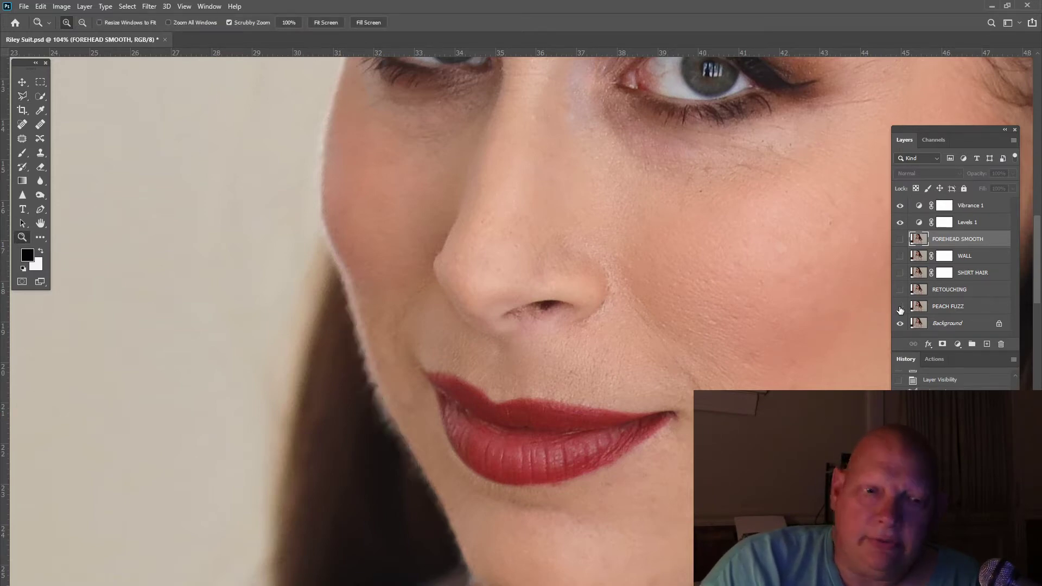
pyautogui.click(899, 307)
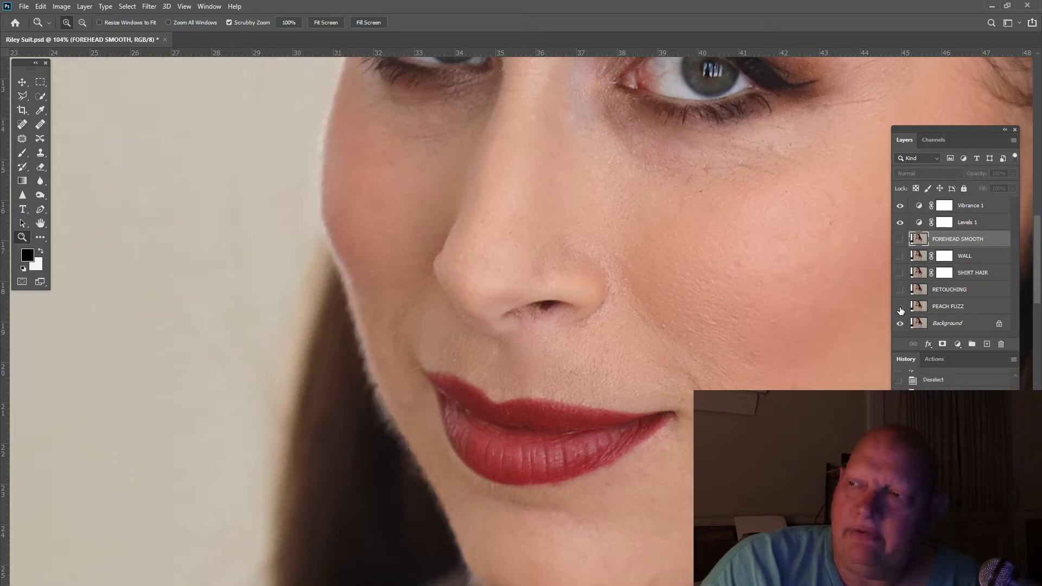
pyautogui.click(899, 307)
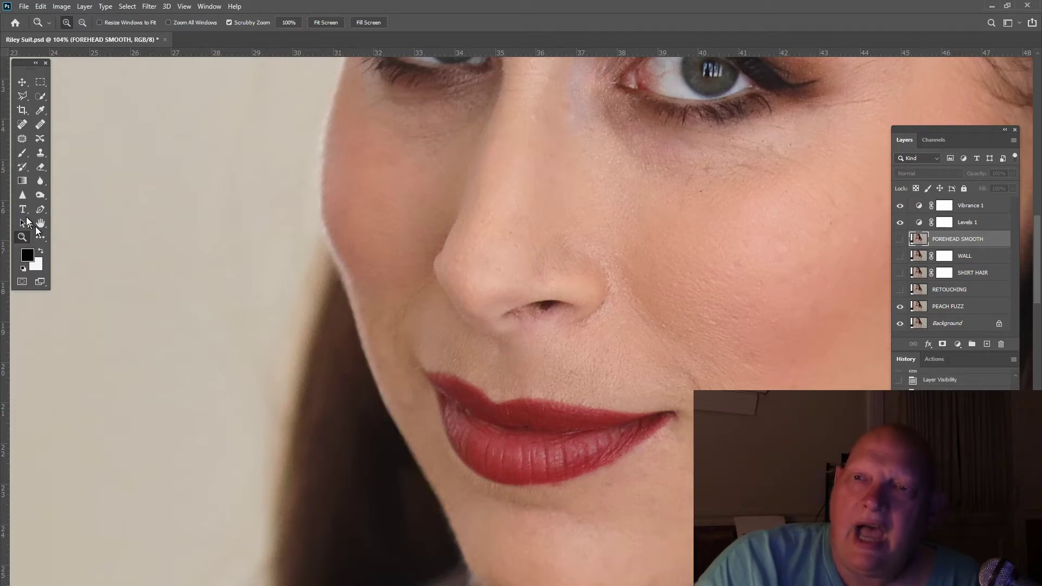
# Examine the skin of the whole face and around the cheek, mouth and chin with PEACH FUZZ applied
pyautogui.moveTo(606, 353); pyautogui.dragTo(577, 328)
pyautogui.scroll(2, 577, 325)
pyautogui.scroll(1, 580, 326)
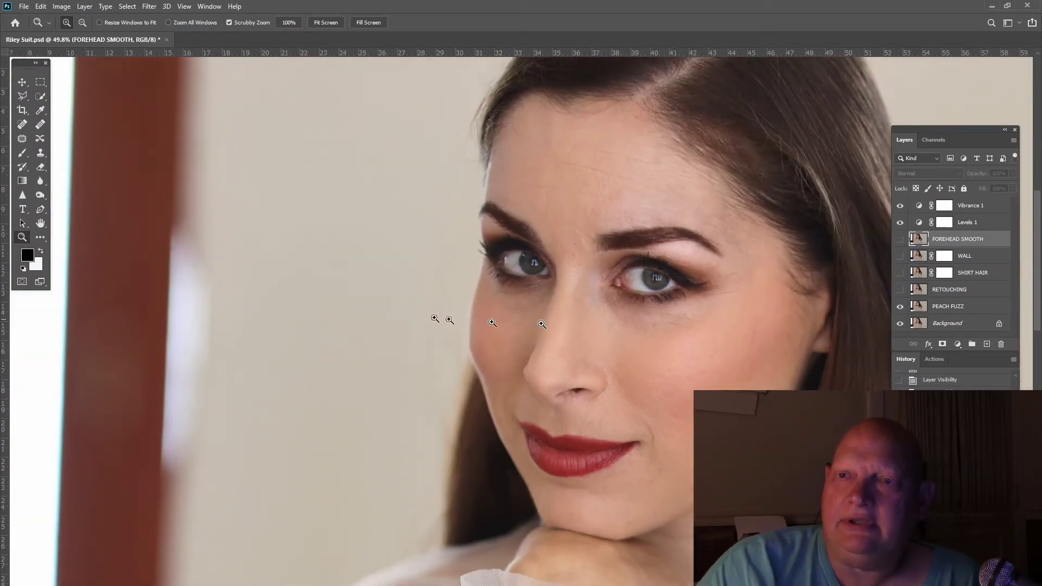
pyautogui.click(334, 22)
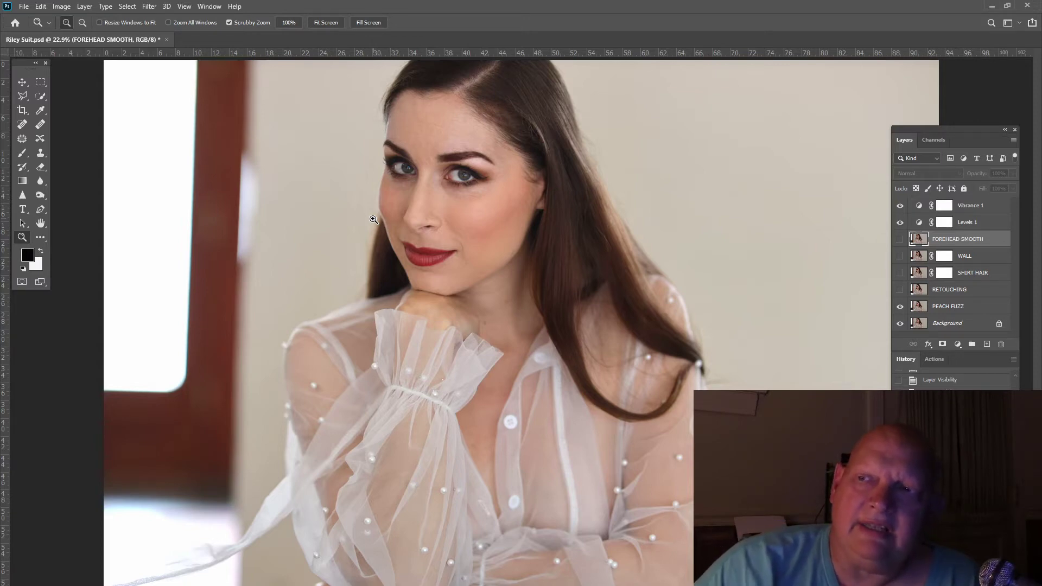
pyautogui.moveTo(432, 228); pyautogui.dragTo(491, 326)
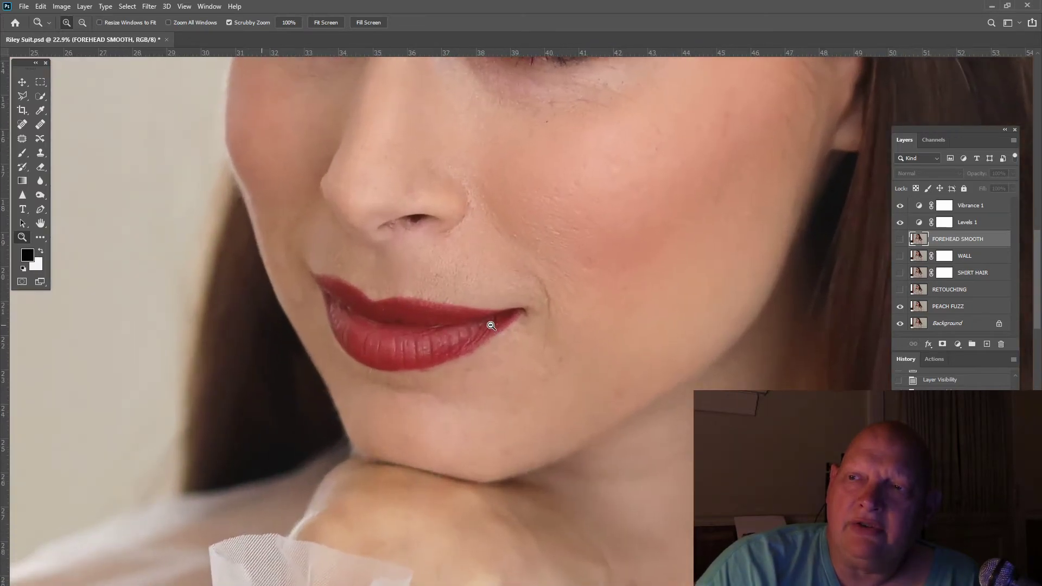
pyautogui.scroll(2, 491, 323)
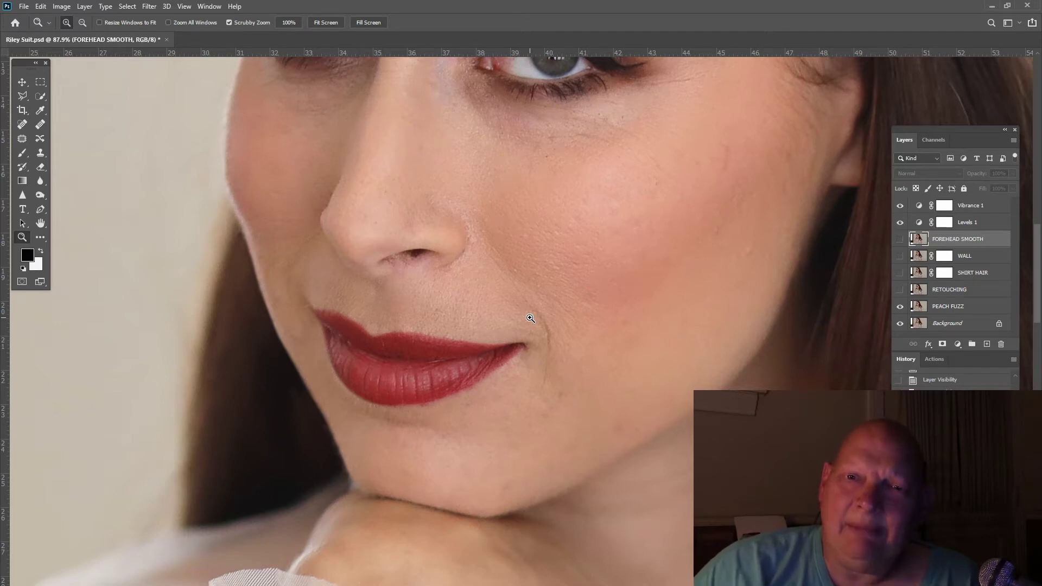
pyautogui.click(316, 23)
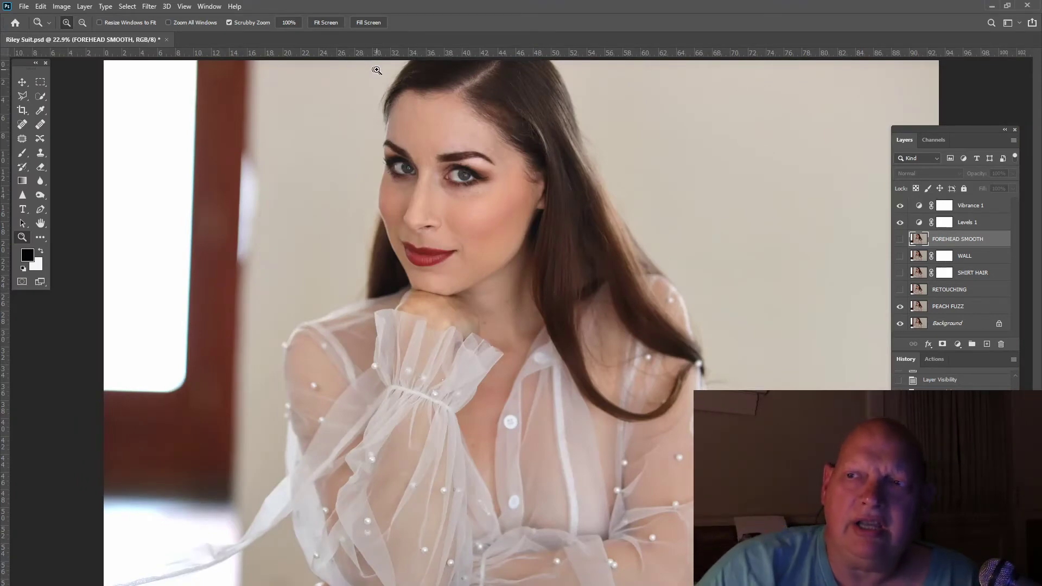
# Show the RETOUCHING layer and compare the lower face and neck with it off and on, leaving it visible
pyautogui.moveTo(459, 249); pyautogui.dragTo(499, 346)
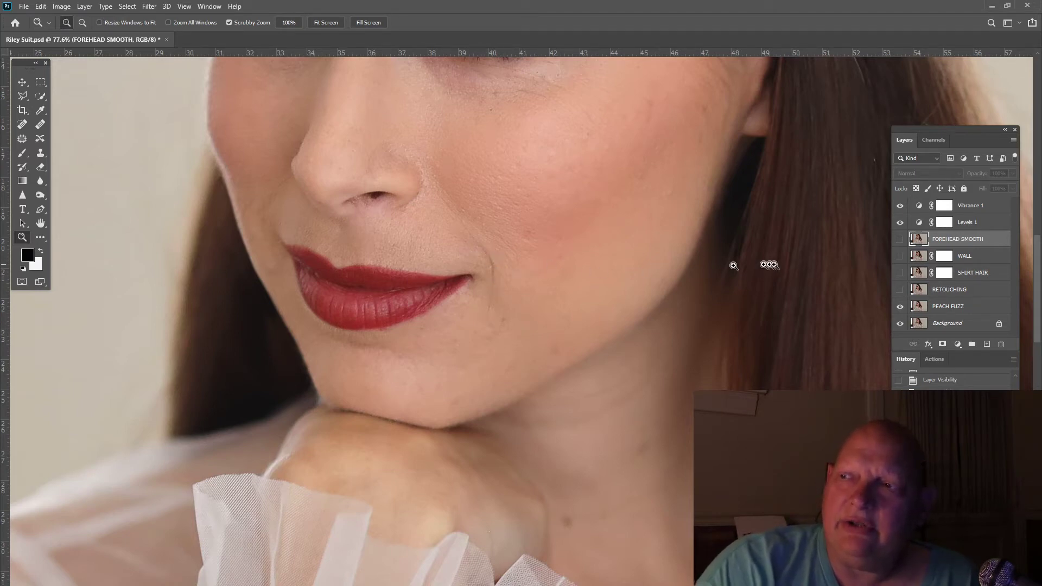
pyautogui.click(899, 291)
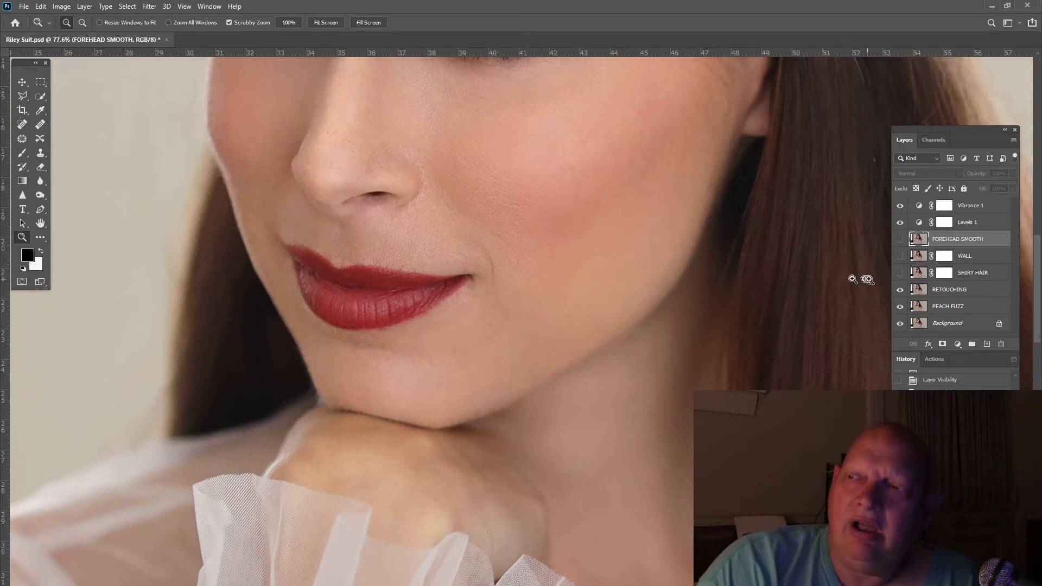
pyautogui.click(899, 292)
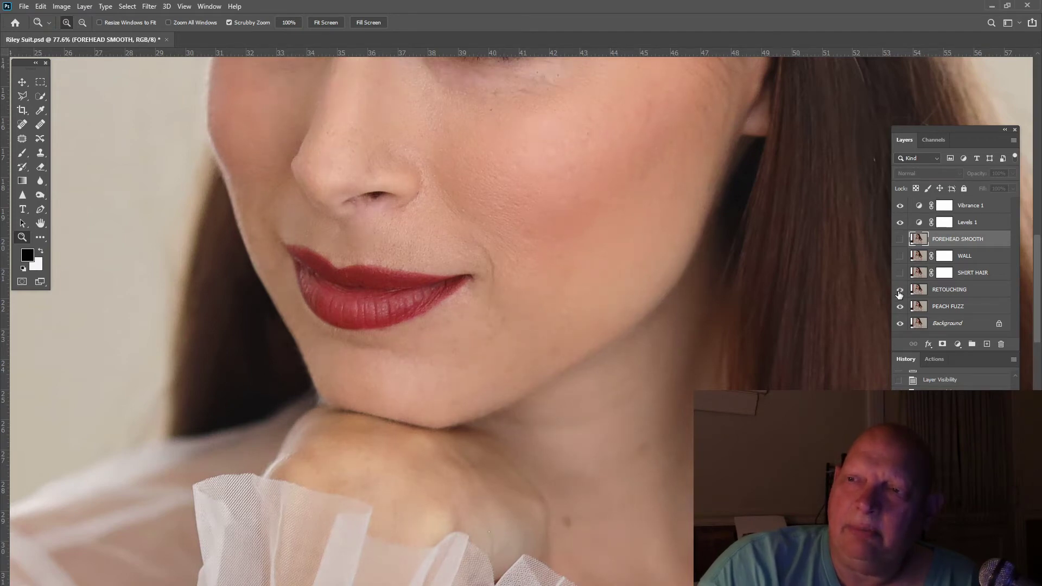
pyautogui.click(899, 292)
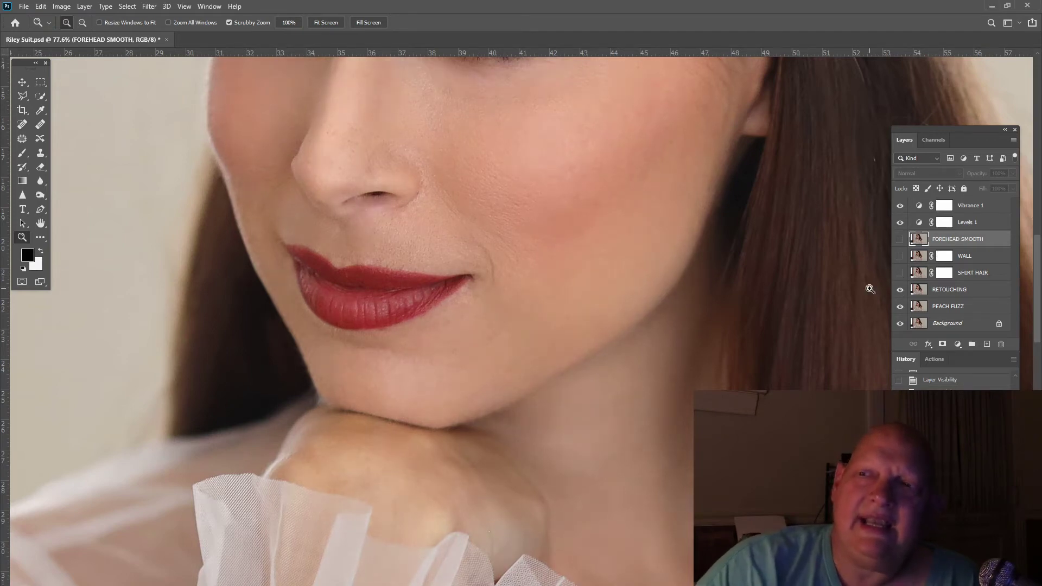
# Compare the skin around the eyes and nose with the RETOUCHING layer off and on, leaving it visible
pyautogui.click(325, 22)
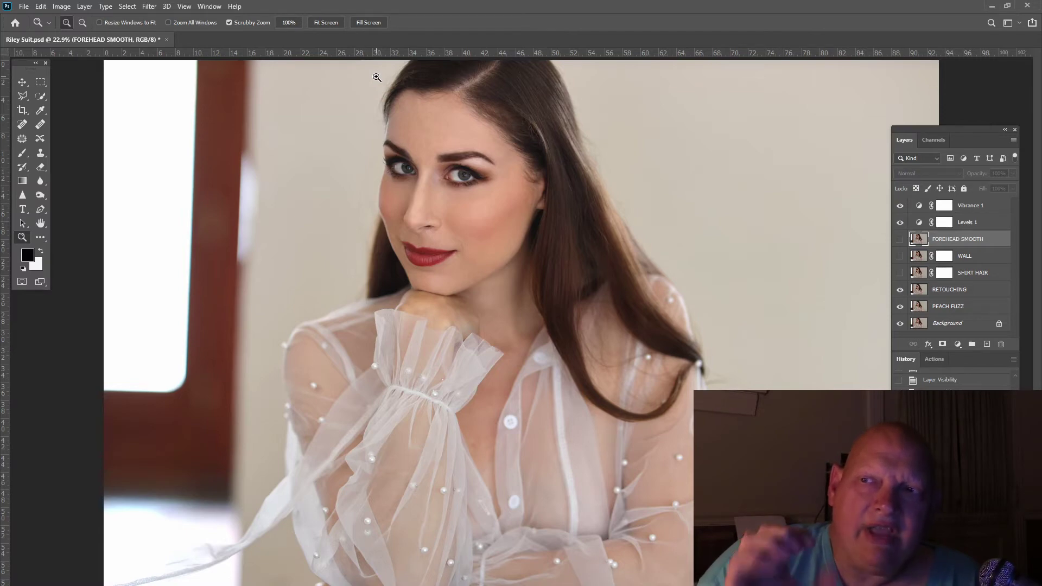
pyautogui.moveTo(462, 150); pyautogui.dragTo(504, 268)
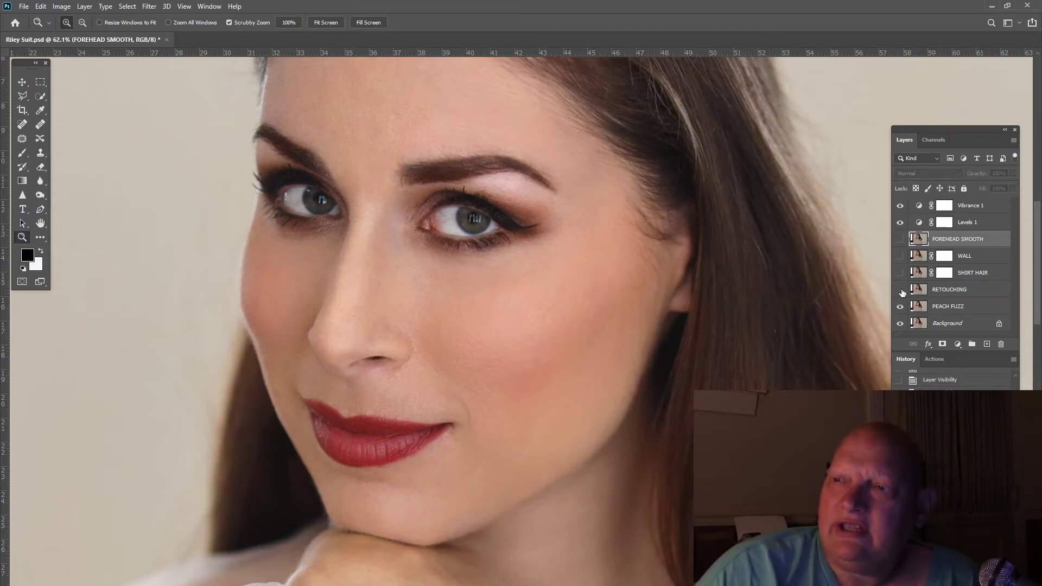
pyautogui.moveTo(348, 213); pyautogui.dragTo(379, 283)
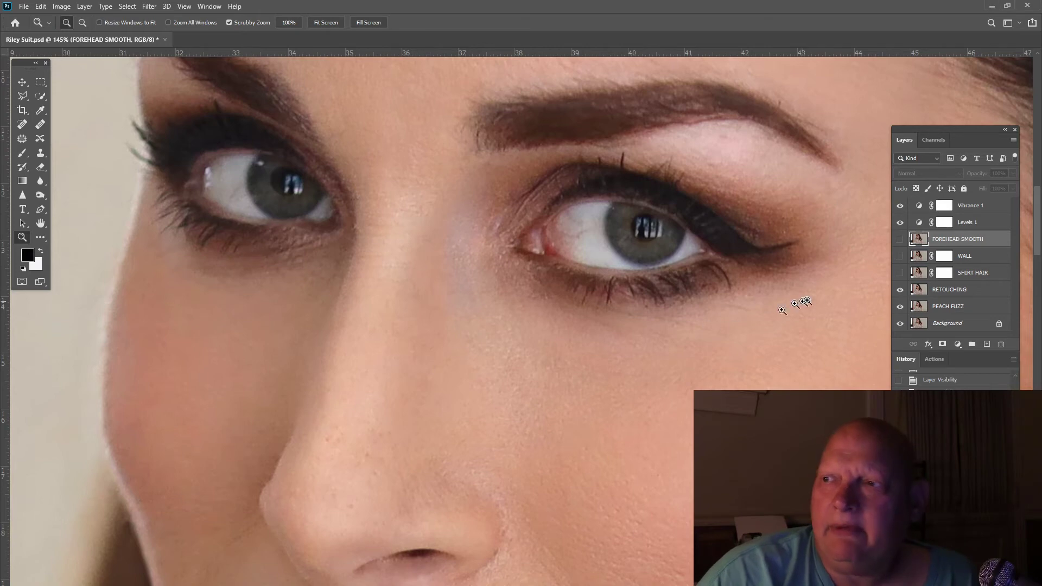
pyautogui.click(900, 288)
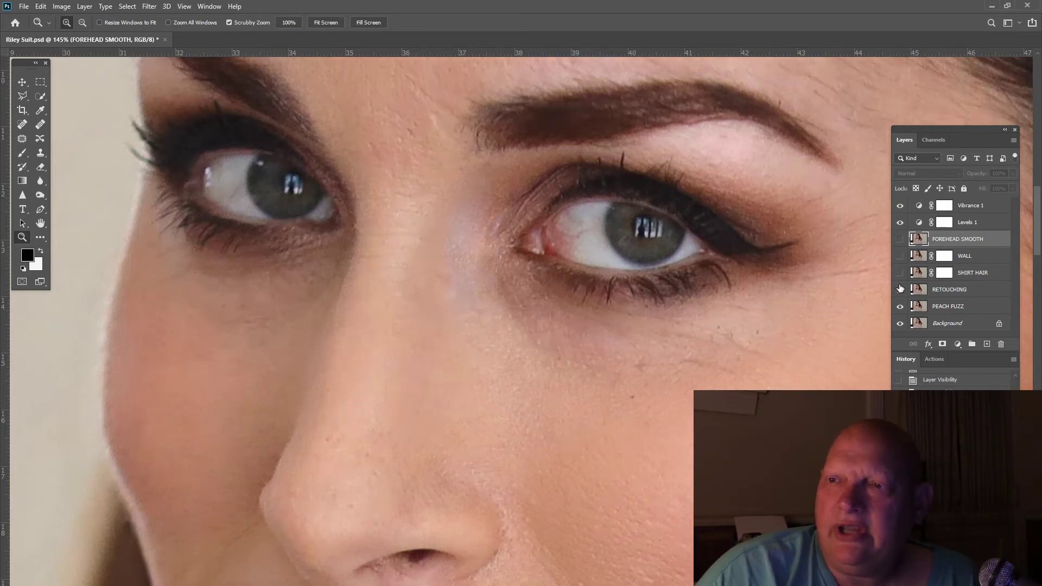
pyautogui.click(900, 288)
pyautogui.click(900, 288)
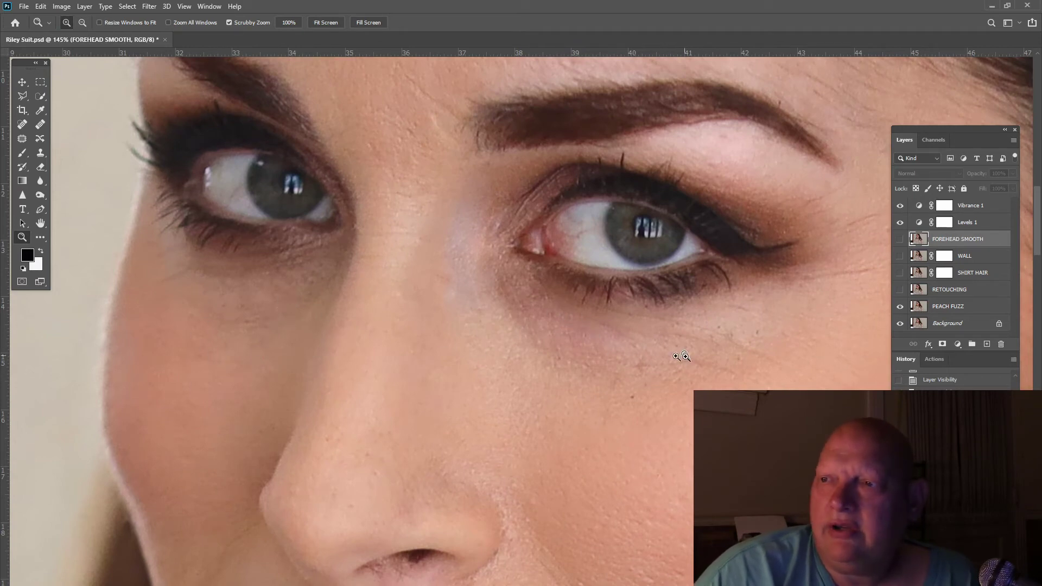
pyautogui.click(900, 289)
pyautogui.click(900, 290)
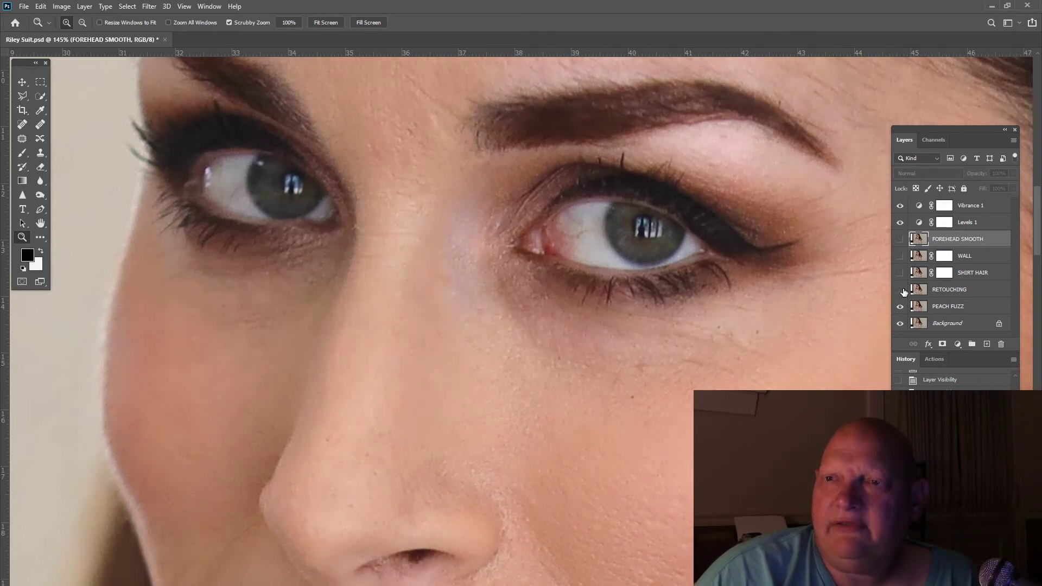
pyautogui.click(900, 290)
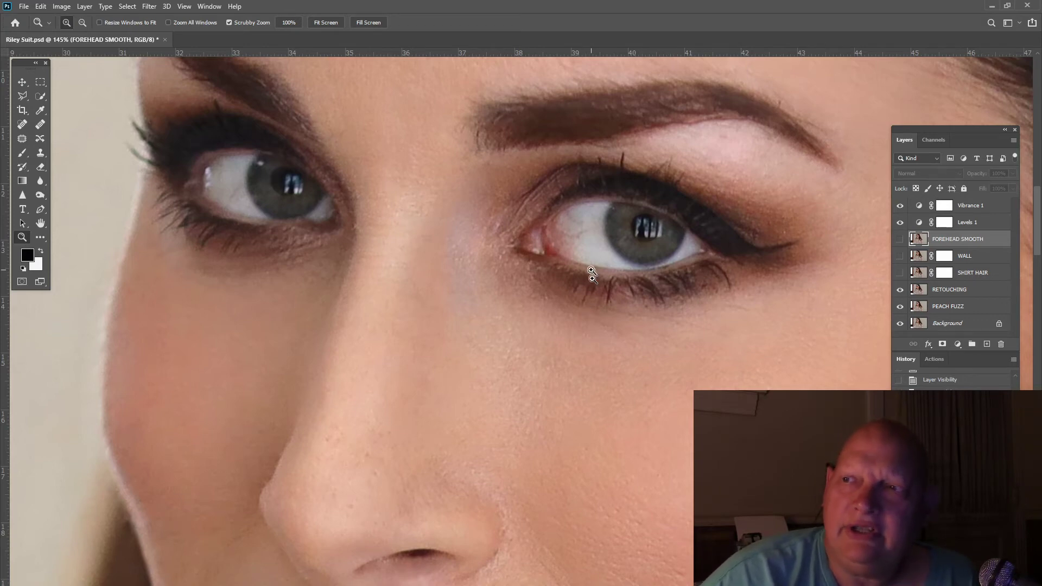
# Compare the skin between the eyebrows and on the lower forehead with RETOUCHING off and on, leaving it visible
pyautogui.moveTo(588, 275); pyautogui.dragTo(578, 216)
pyautogui.scroll(6, 600, 242)
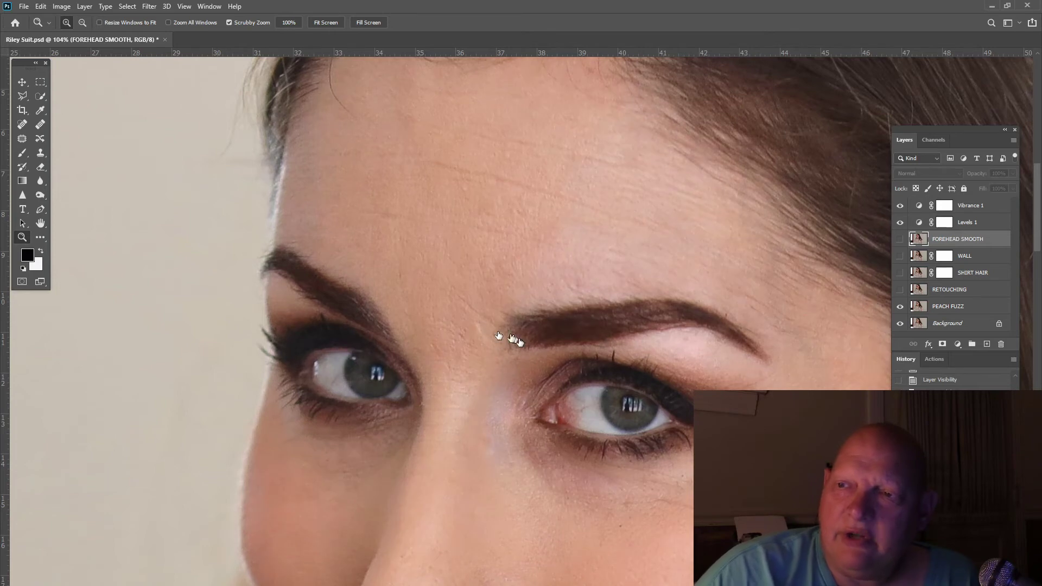
pyautogui.moveTo(500, 337); pyautogui.dragTo(482, 400)
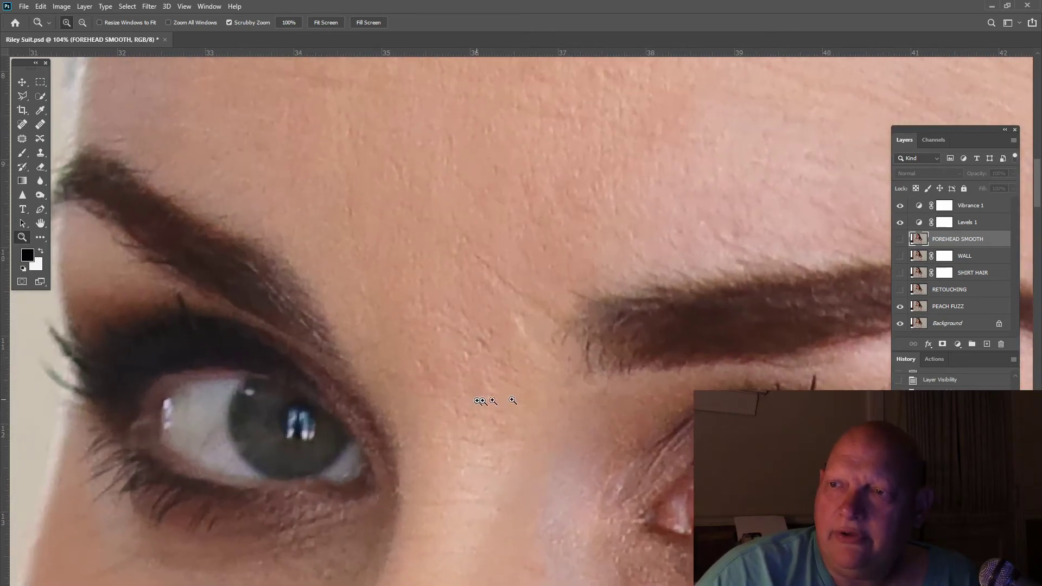
pyautogui.click(899, 289)
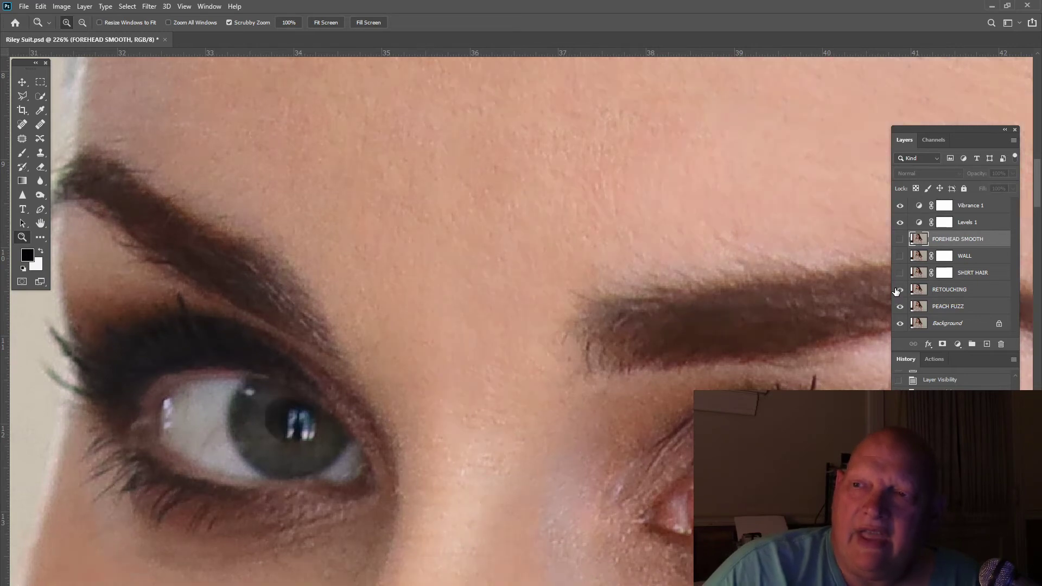
pyautogui.click(899, 289)
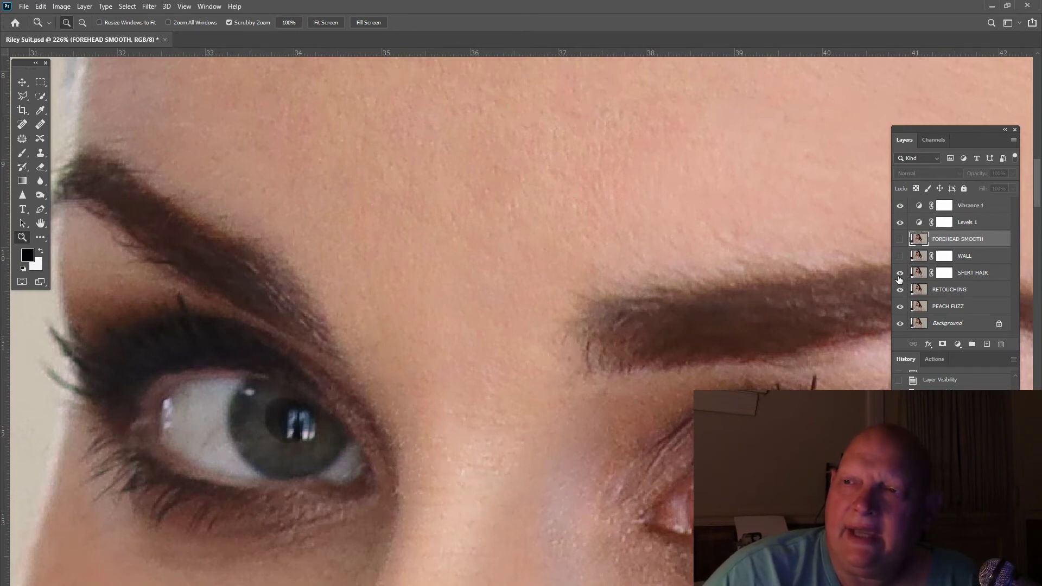
pyautogui.click(901, 291)
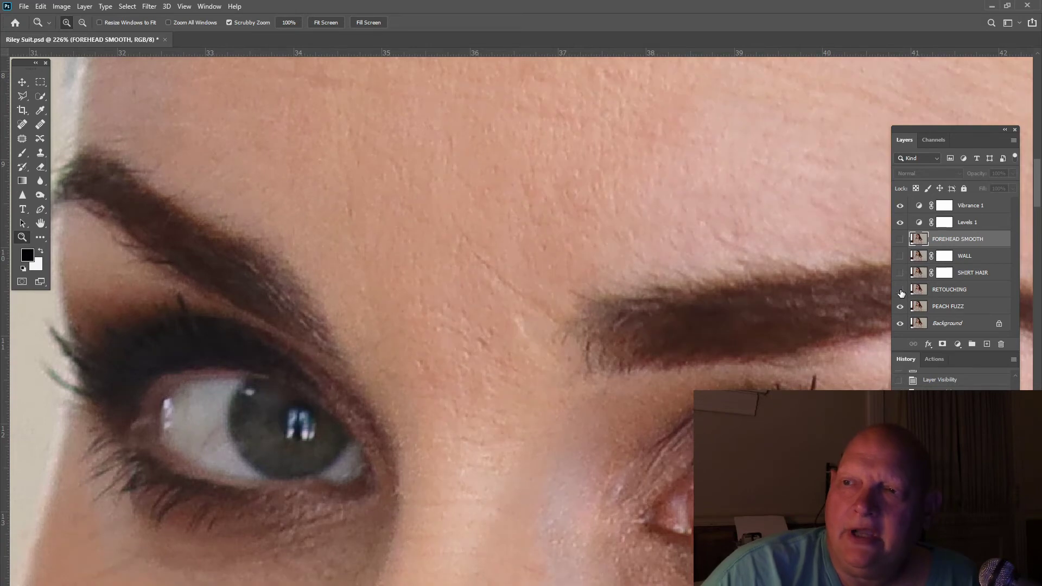
pyautogui.click(900, 292)
pyautogui.click(901, 293)
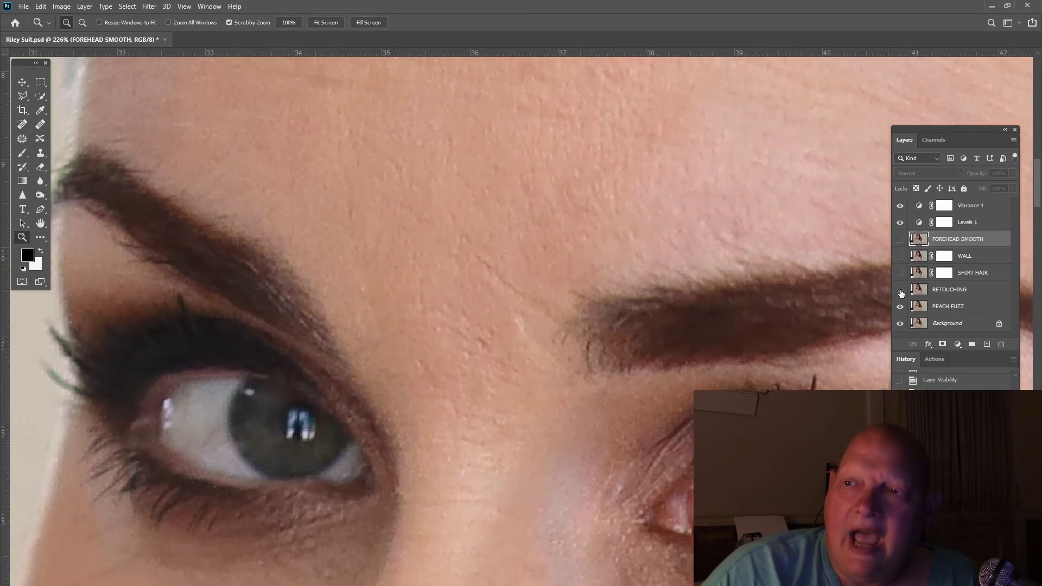
pyautogui.scroll(1, 667, 282)
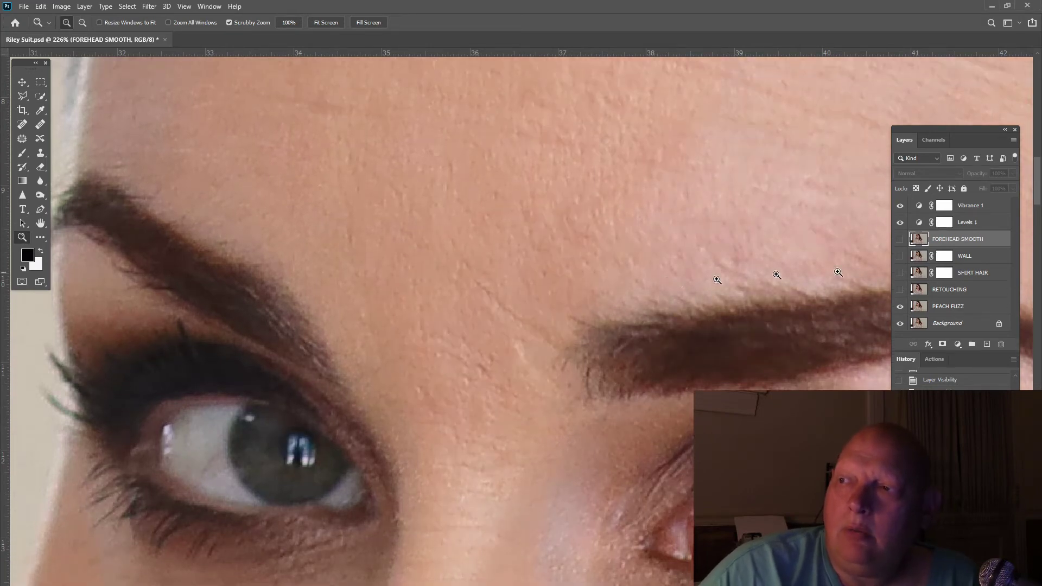
pyautogui.click(900, 291)
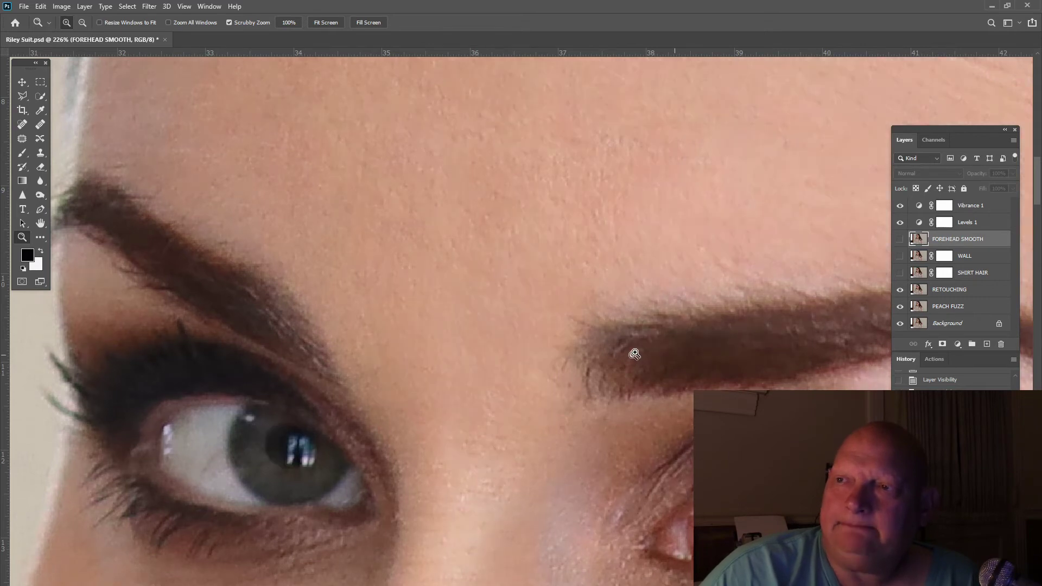
pyautogui.scroll(3, 616, 342)
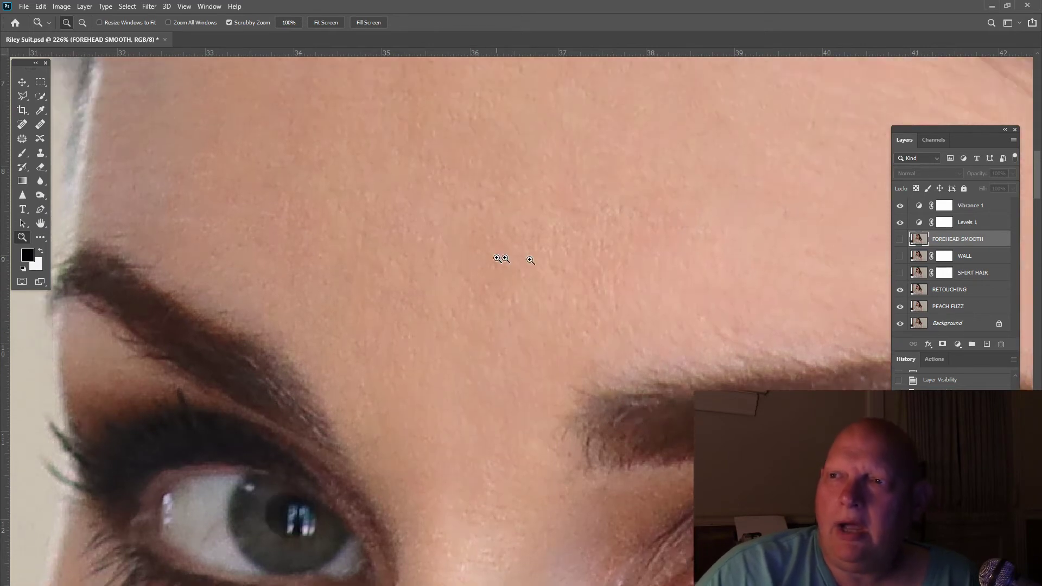
# Compare the whole forehead up to the hairline with the RETOUCHING layer off and on
pyautogui.click(319, 23)
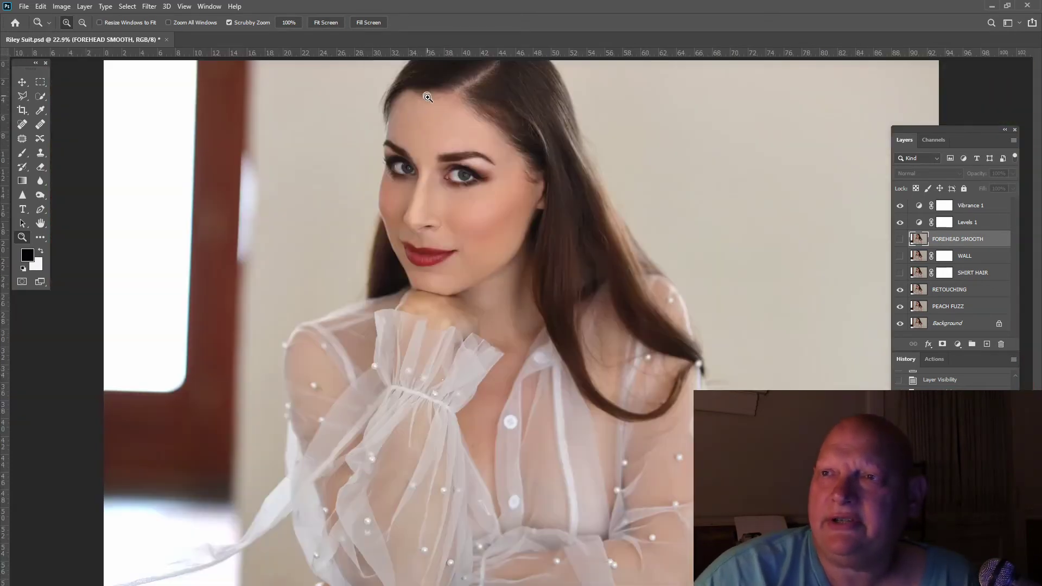
pyautogui.moveTo(423, 98); pyautogui.dragTo(492, 232)
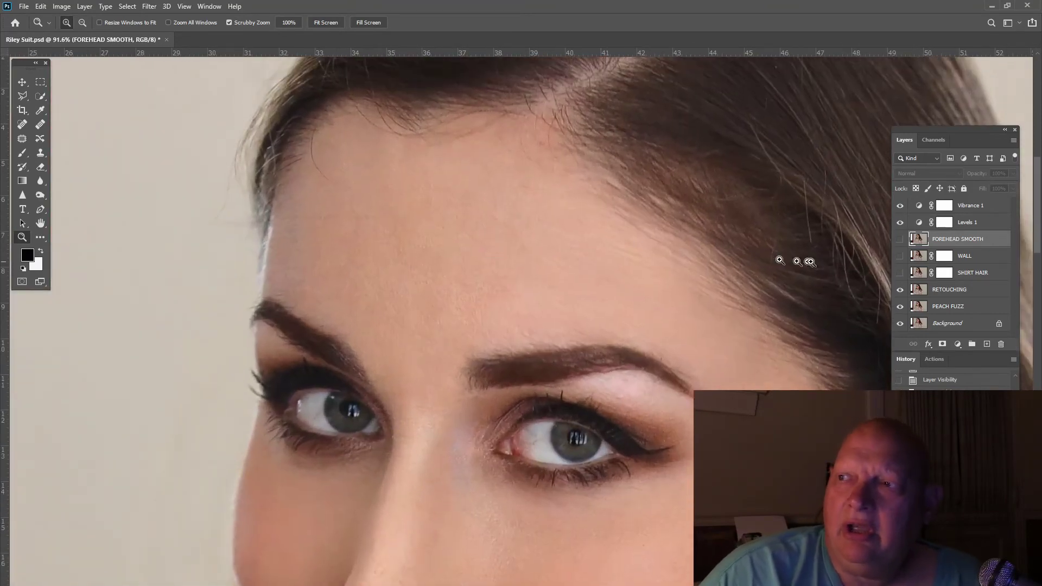
pyautogui.click(900, 291)
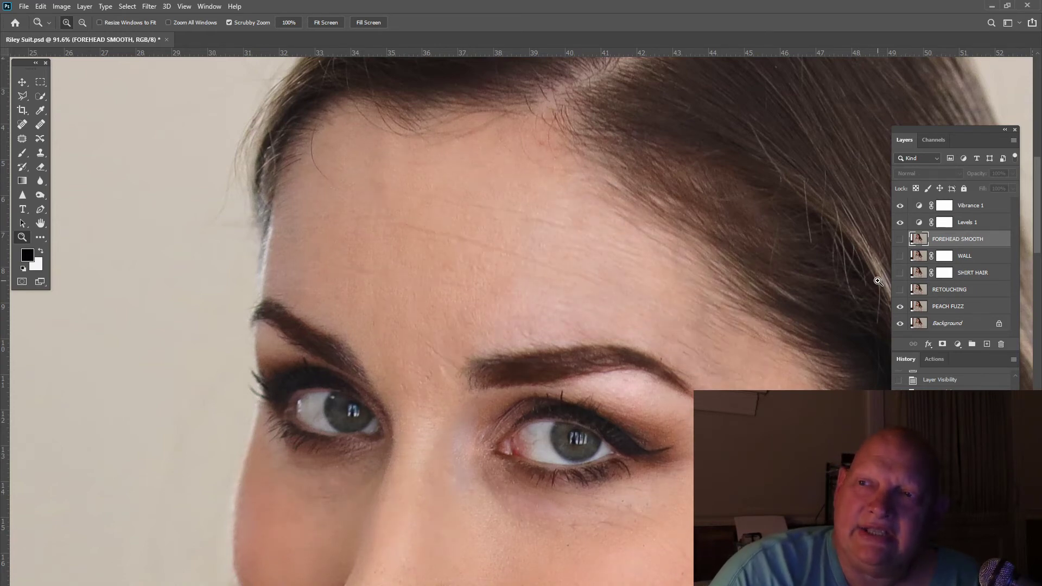
pyautogui.moveTo(435, 189); pyautogui.dragTo(634, 341)
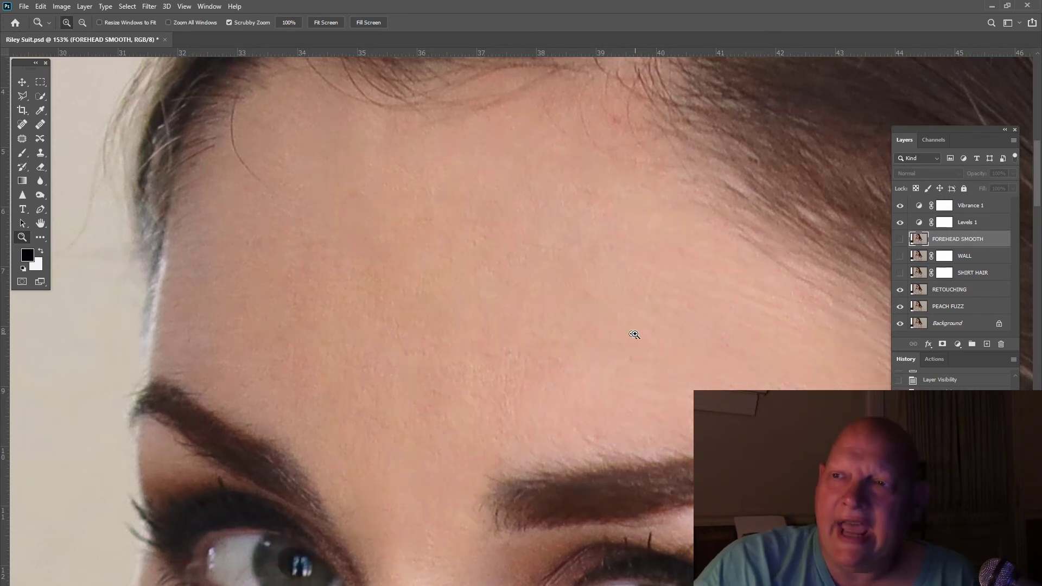
# Compare the forehead with FOREHEAD SMOOTH off and on, and leave the SHIRT HAIR, WALL and FOREHEAD SMOOTH layers visible
pyautogui.scroll(2, 639, 321)
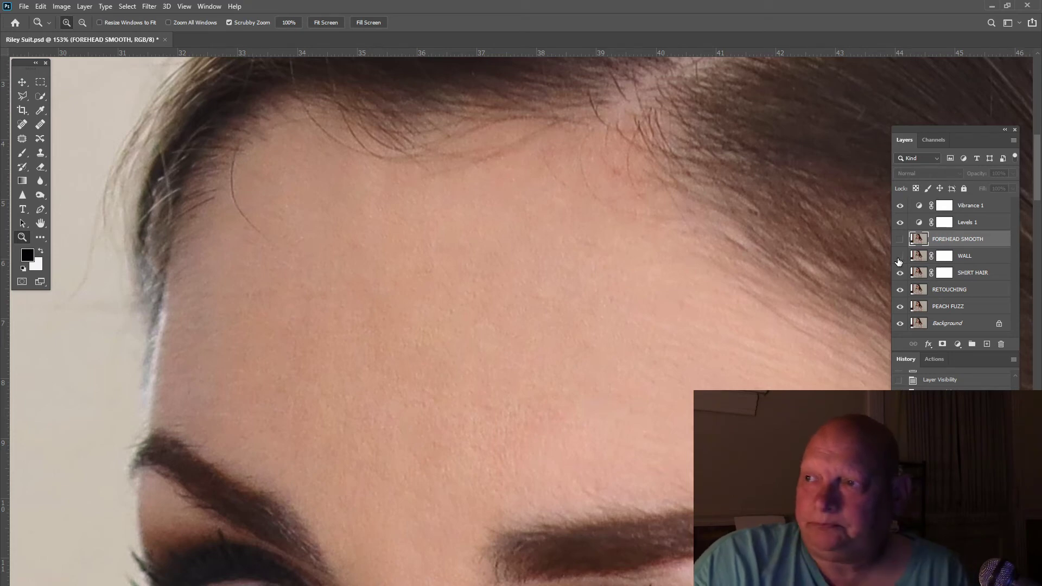
pyautogui.click(899, 257)
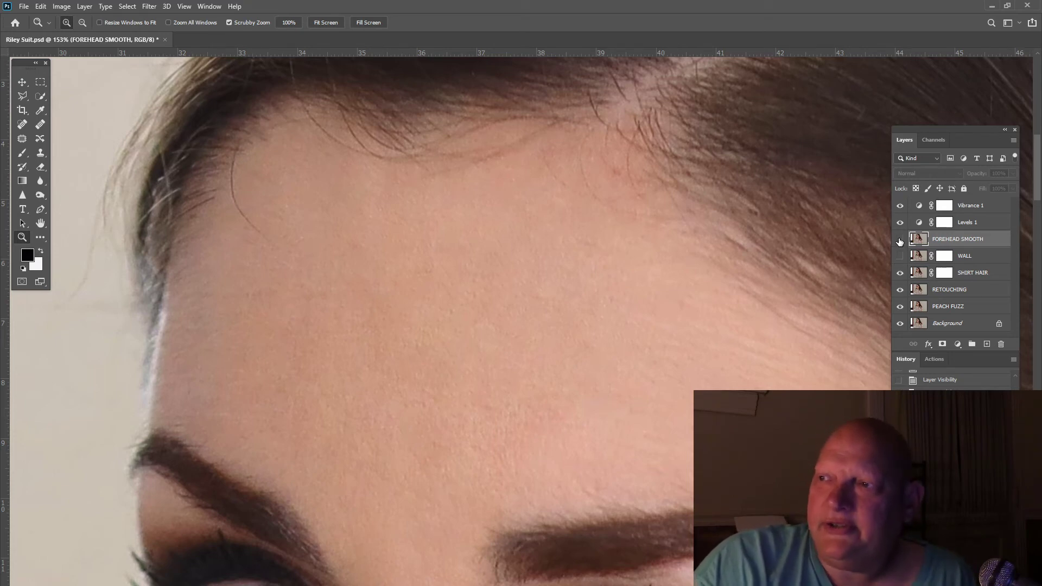
pyautogui.click(899, 239)
pyautogui.click(899, 240)
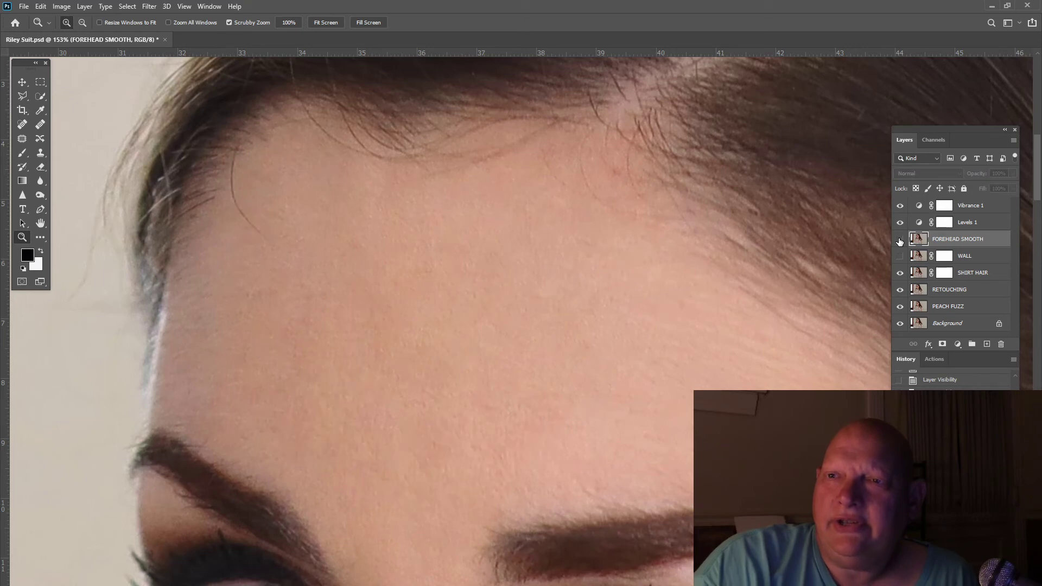
pyautogui.click(899, 239)
pyautogui.click(899, 239)
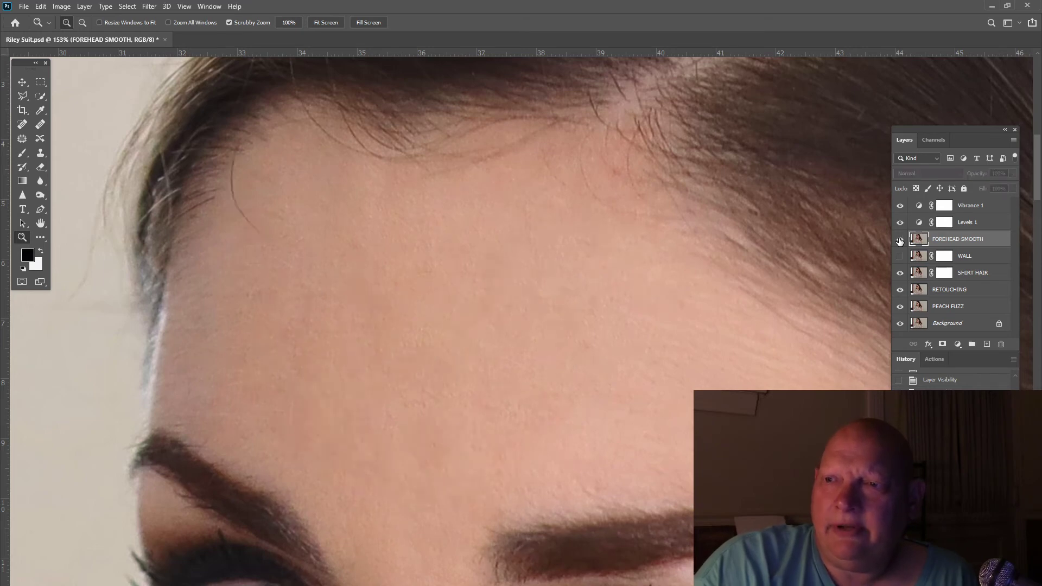
pyautogui.click(899, 240)
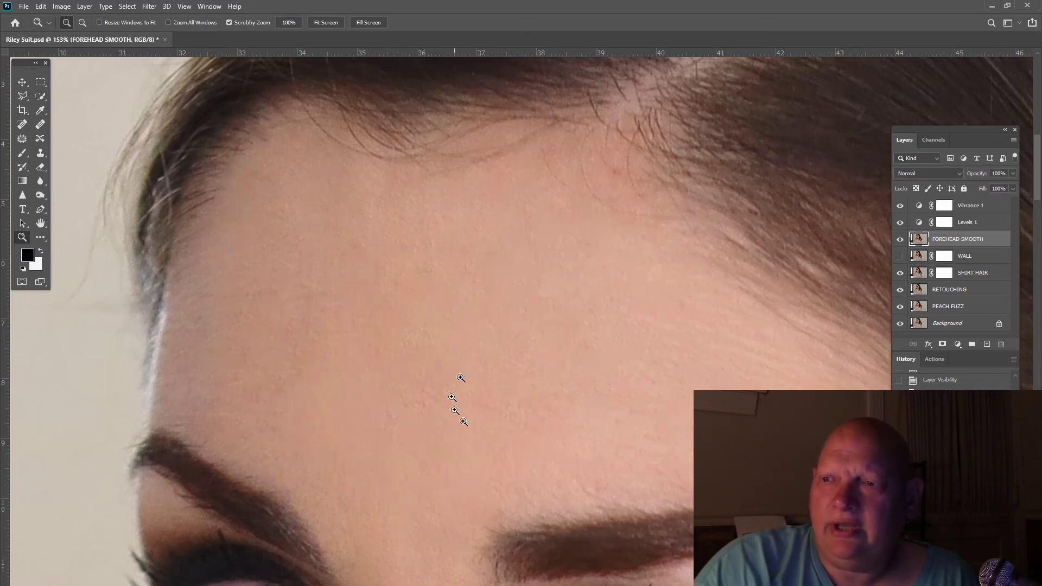
pyautogui.click(899, 239)
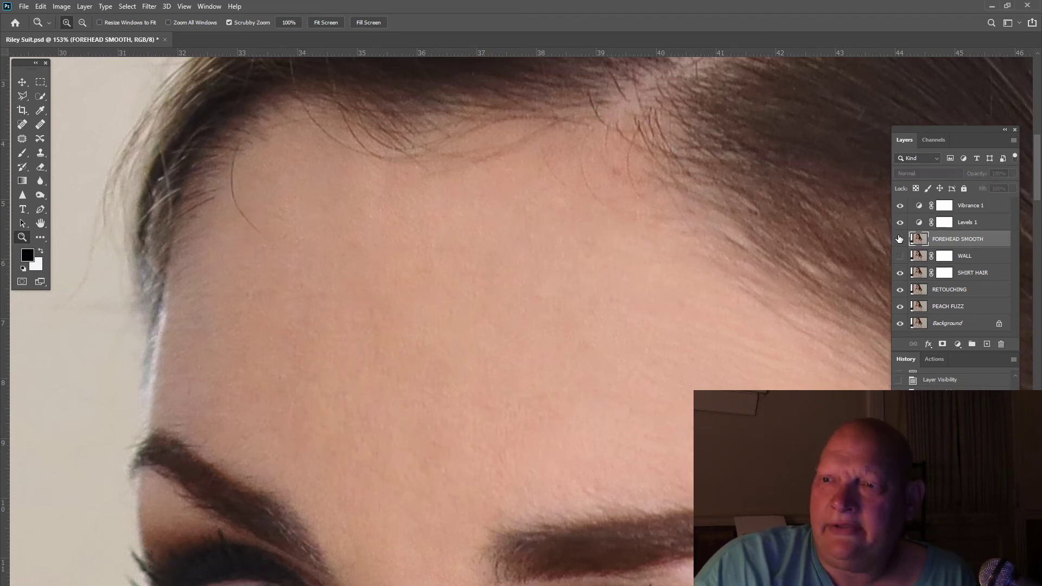
pyautogui.click(899, 239)
pyautogui.click(899, 239)
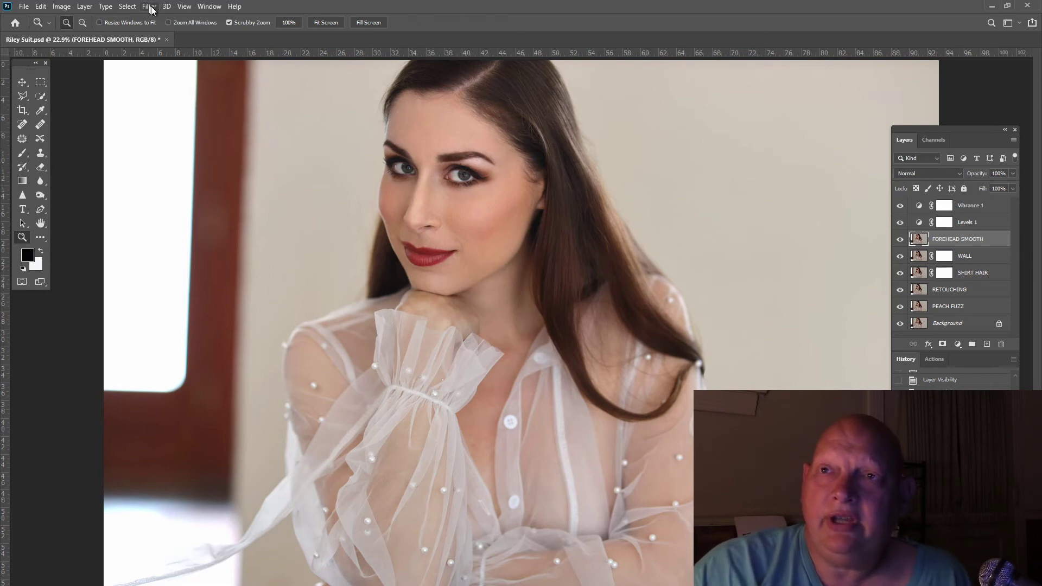
# Show the guides over the image and inspect the sheer sleeve and lower edge of the portrait
pyautogui.click(185, 6)
pyautogui.click(224, 201)
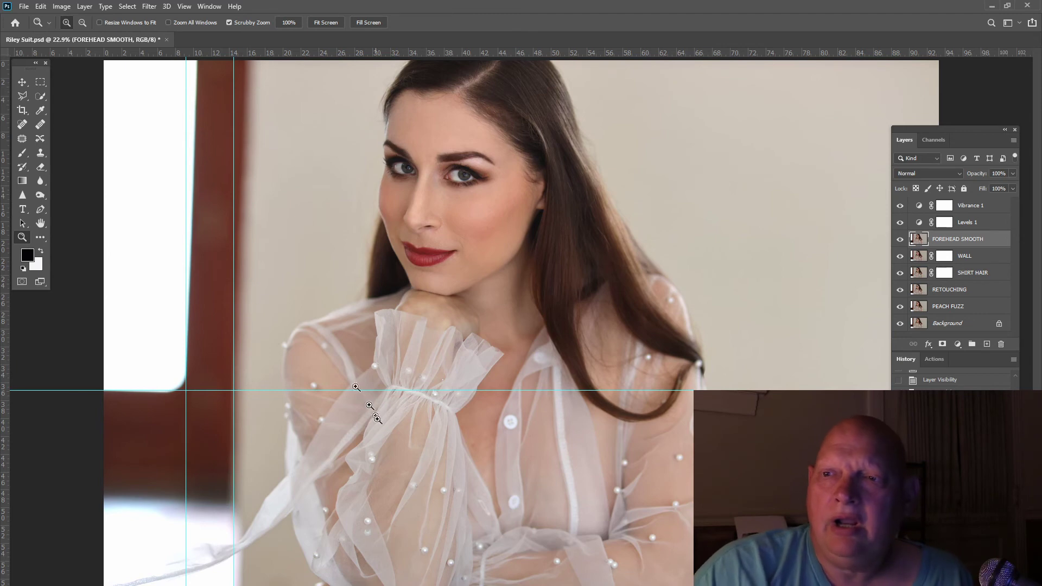
pyautogui.click(389, 585)
pyautogui.click(389, 585)
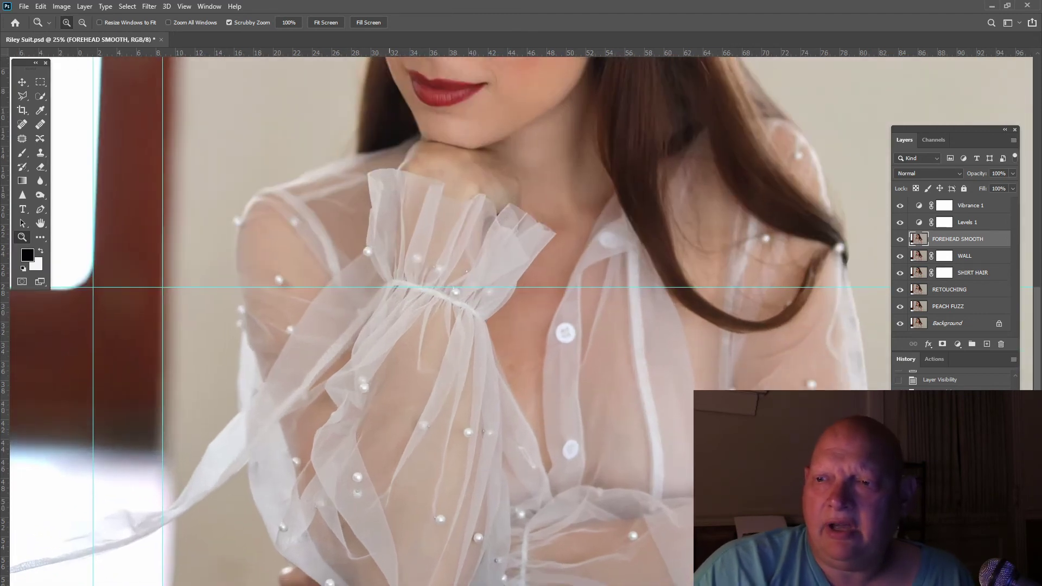
pyautogui.click(389, 584)
pyautogui.scroll(-2, 402, 579)
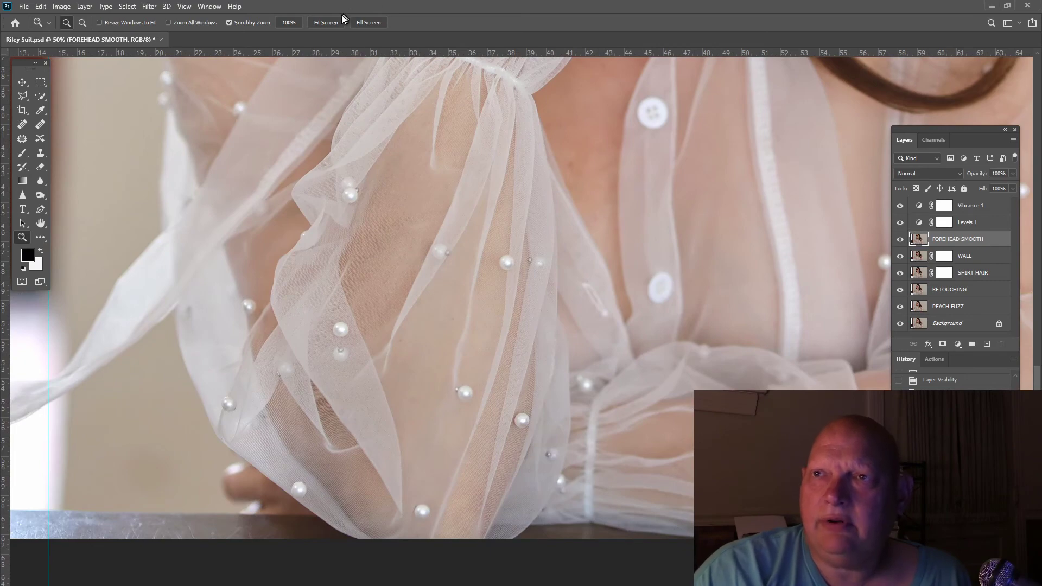
pyautogui.click(328, 22)
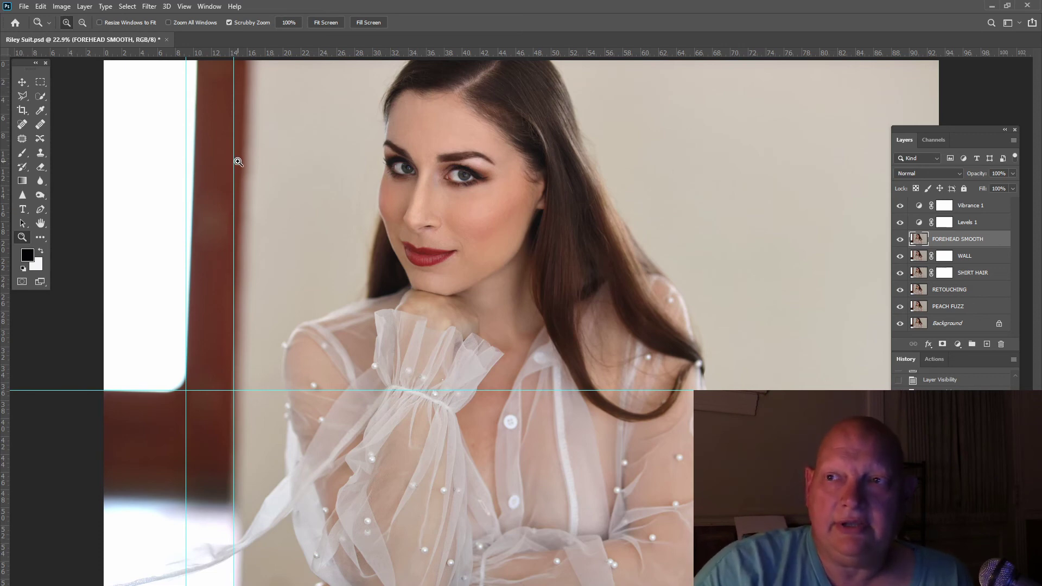
# Hide the FOREHEAD SMOOTH, WALL and SHIRT HAIR layers and compare the face with the RETOUCHING layer off and on
pyautogui.moveTo(480, 147); pyautogui.dragTo(480, 279)
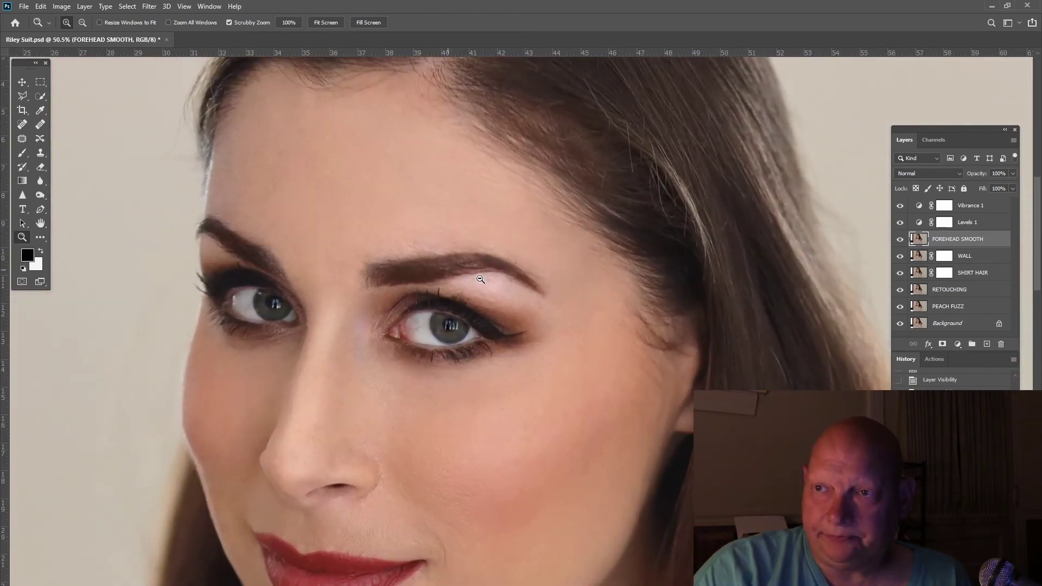
pyautogui.scroll(-2, 480, 277)
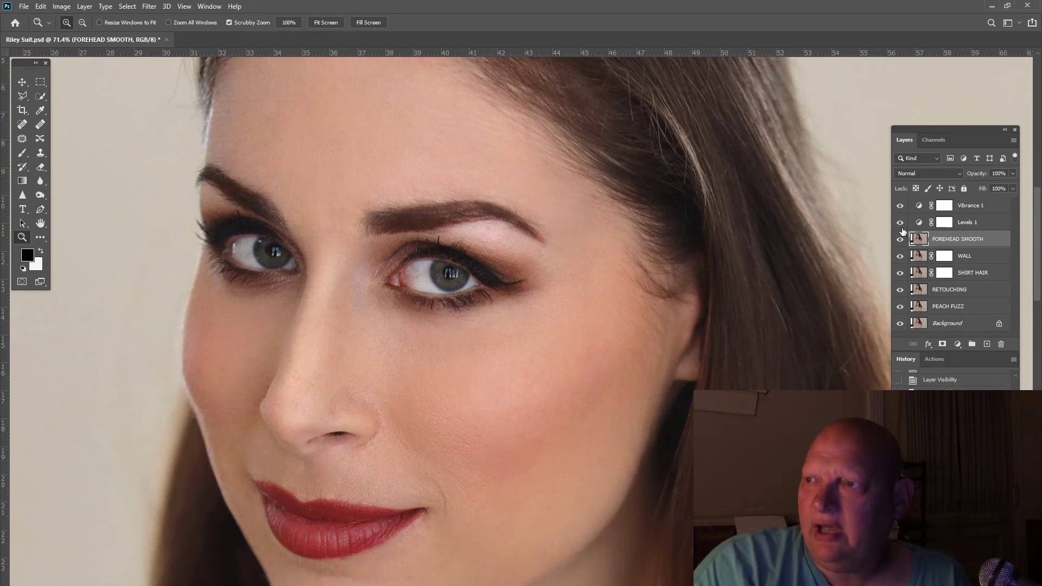
pyautogui.moveTo(900, 240); pyautogui.dragTo(901, 294)
pyautogui.click(900, 293)
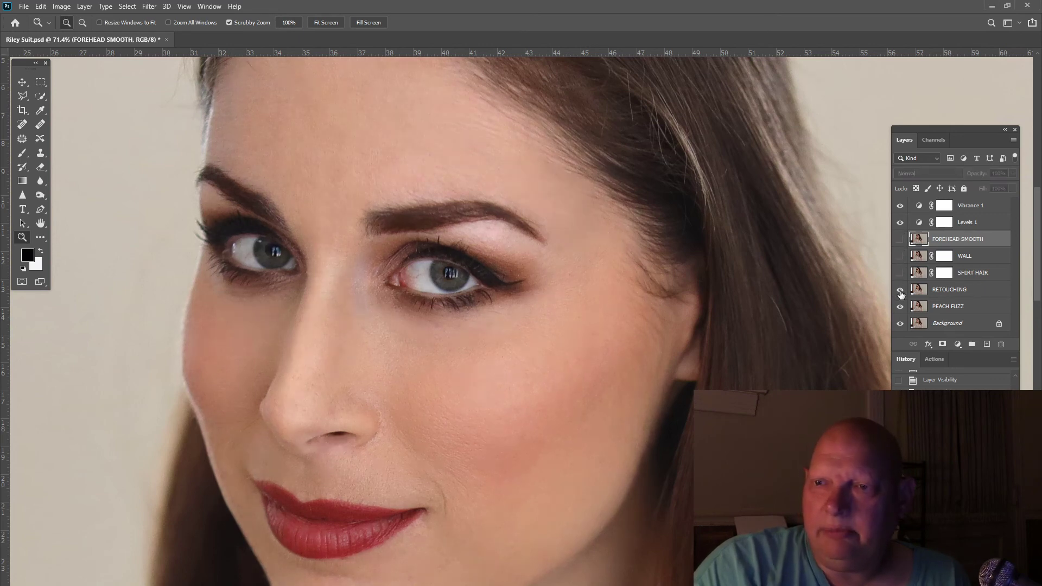
pyautogui.click(901, 293)
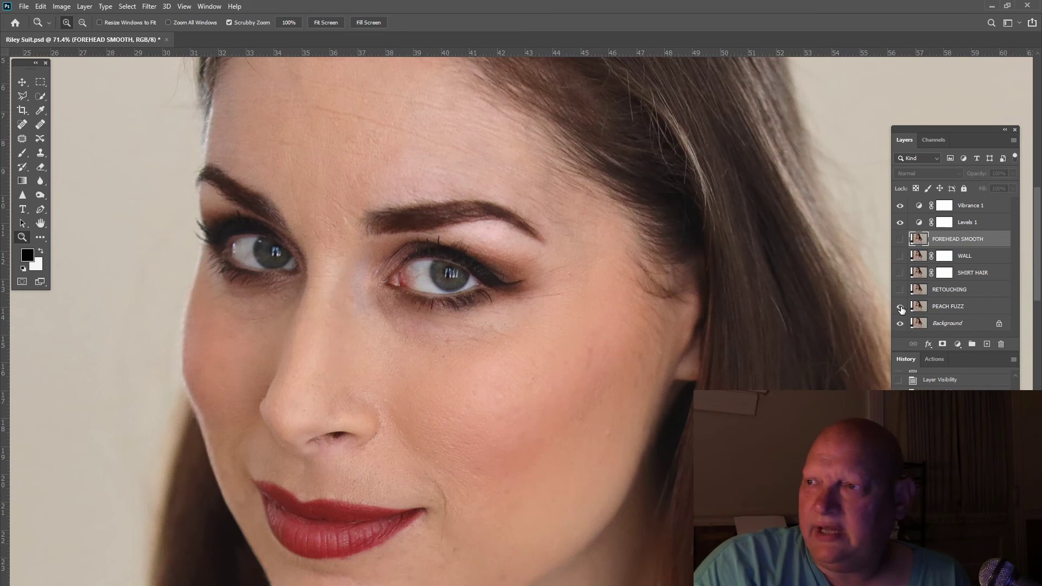
pyautogui.click(900, 307)
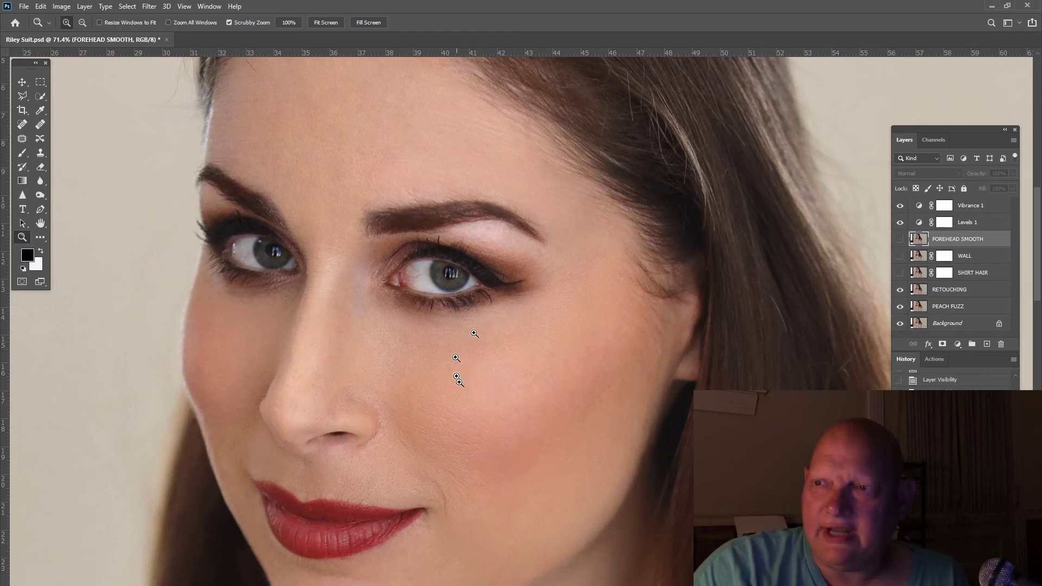
pyautogui.scroll(-1, 502, 375)
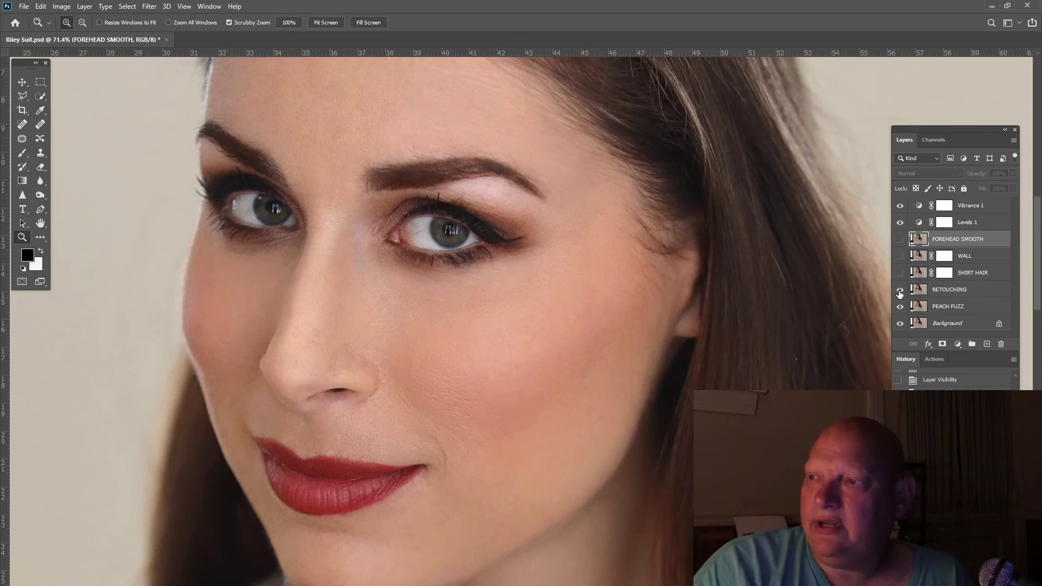
# Compare the nostril and surrounding skin up close with the RETOUCHING layer off and on, leaving it visible
pyautogui.click(334, 401)
pyautogui.moveTo(339, 429); pyautogui.dragTo(402, 473)
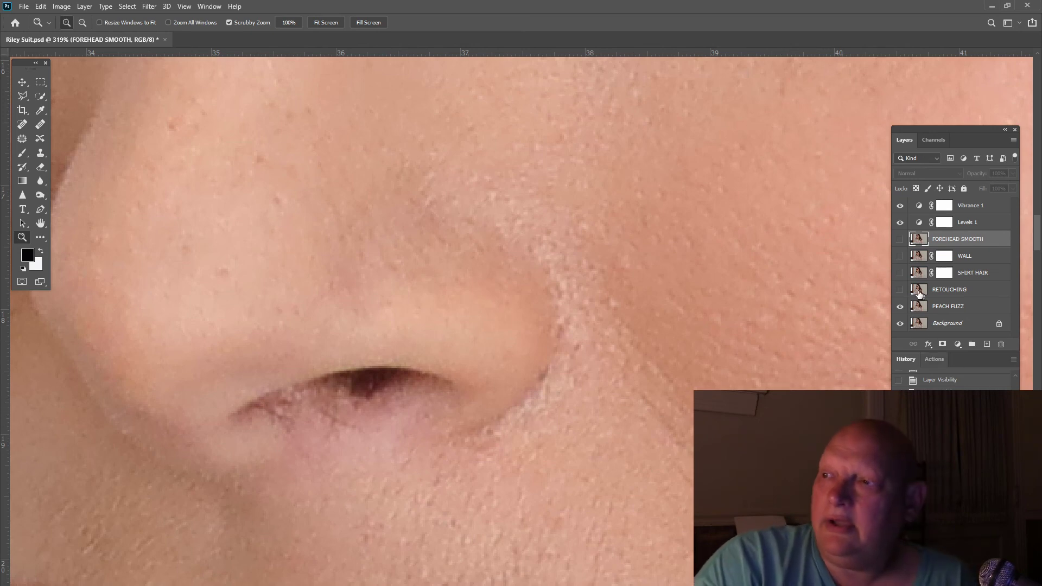
pyautogui.click(901, 290)
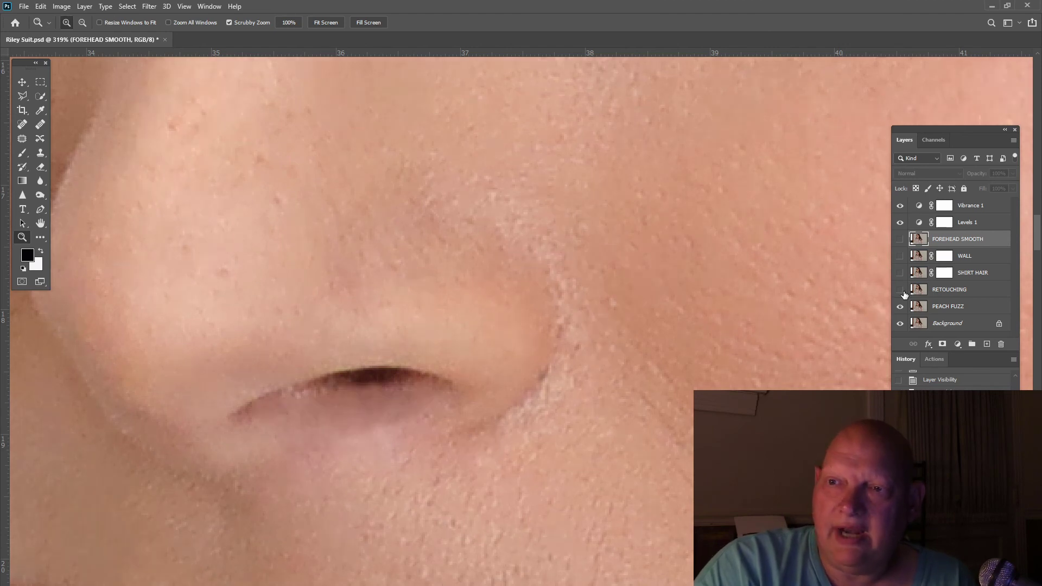
pyautogui.click(900, 290)
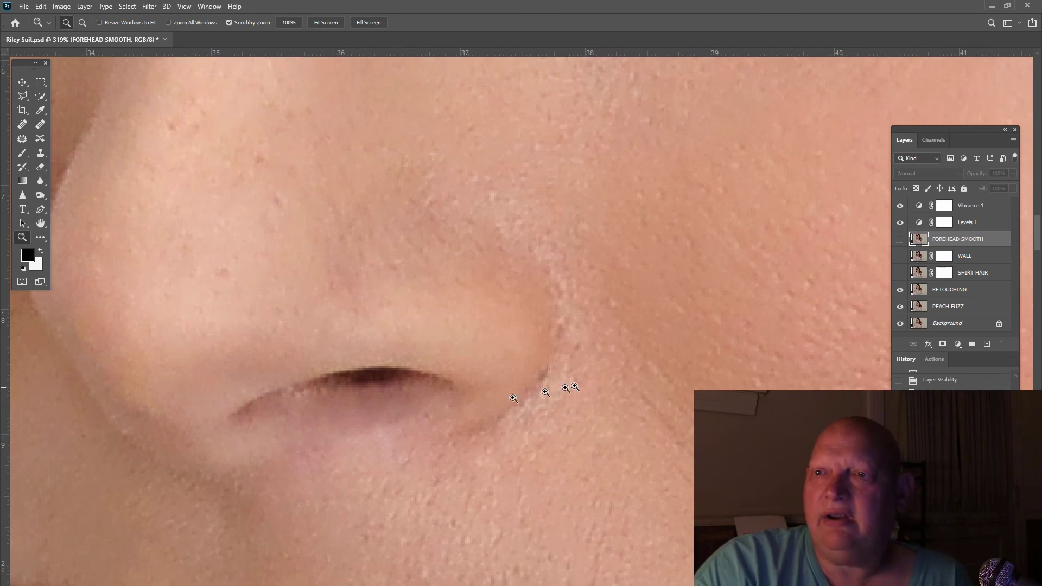
pyautogui.click(901, 291)
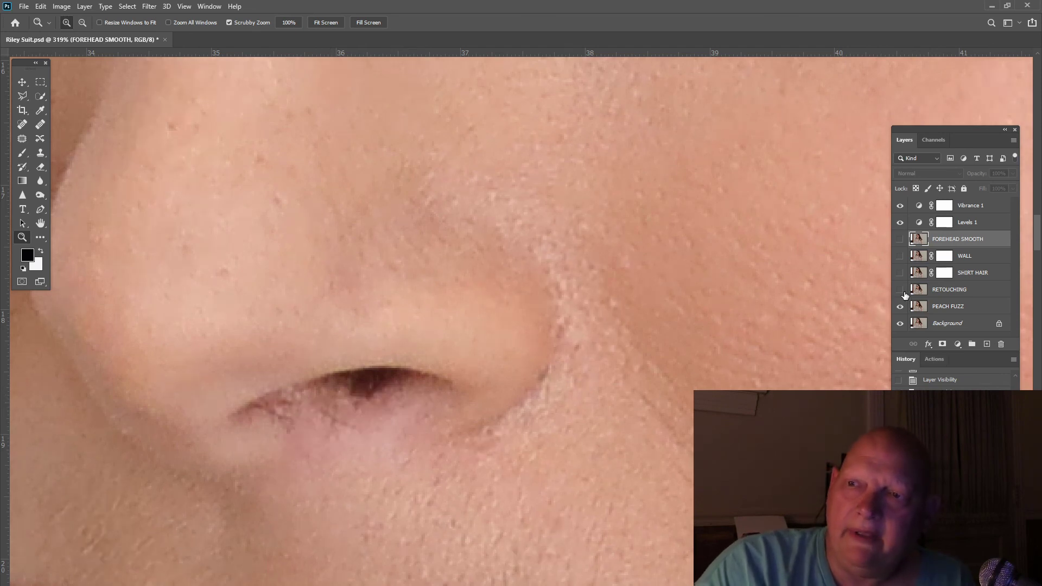
pyautogui.click(901, 290)
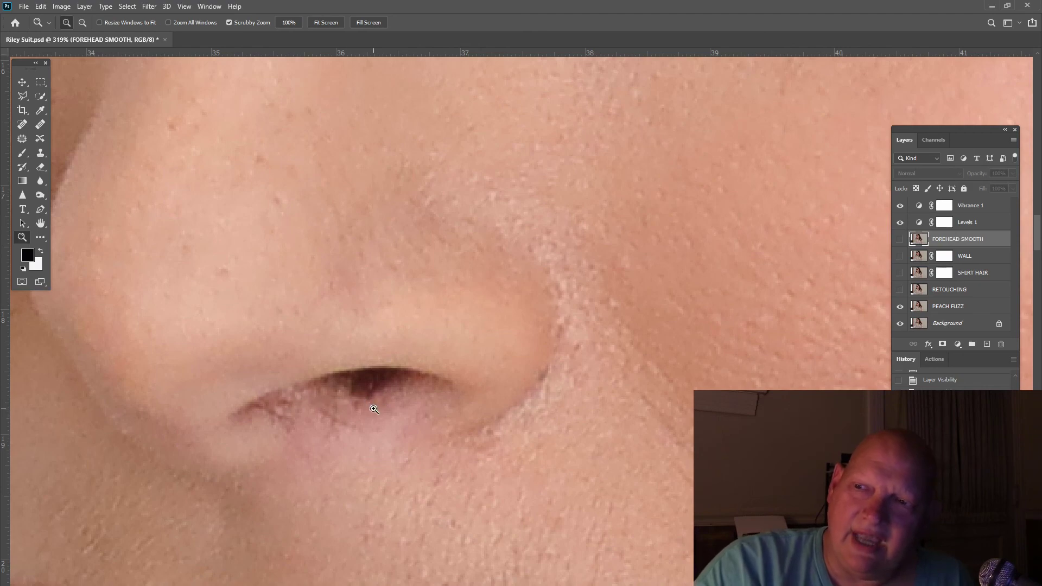
# Compare the forehead with the SHIRT HAIR, WALL and FOREHEAD SMOOTH layers shown again, and fit the whole portrait on screen
pyautogui.moveTo(372, 407); pyautogui.dragTo(354, 236)
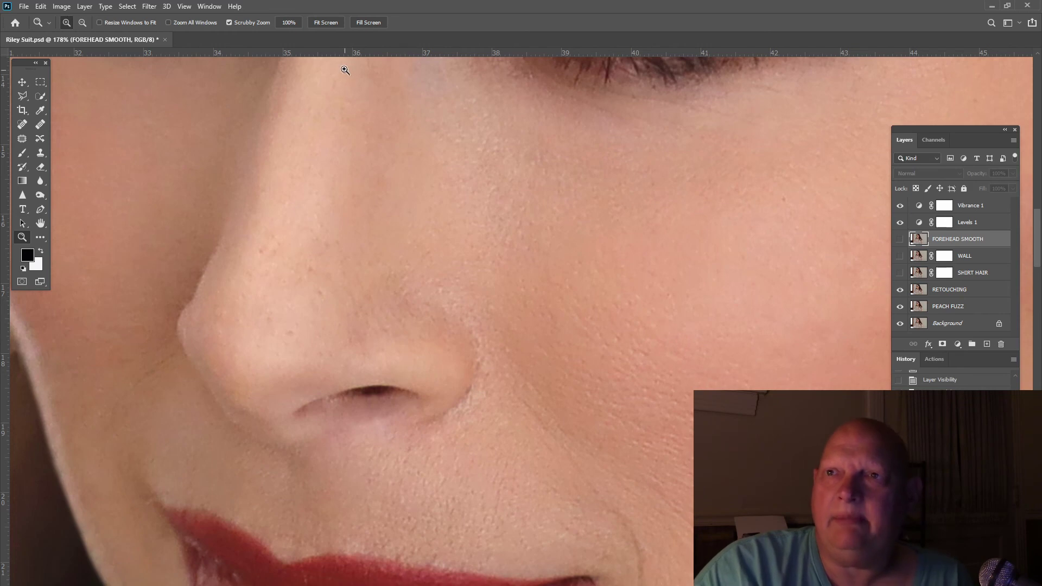
pyautogui.click(325, 23)
pyautogui.moveTo(408, 103); pyautogui.dragTo(476, 216)
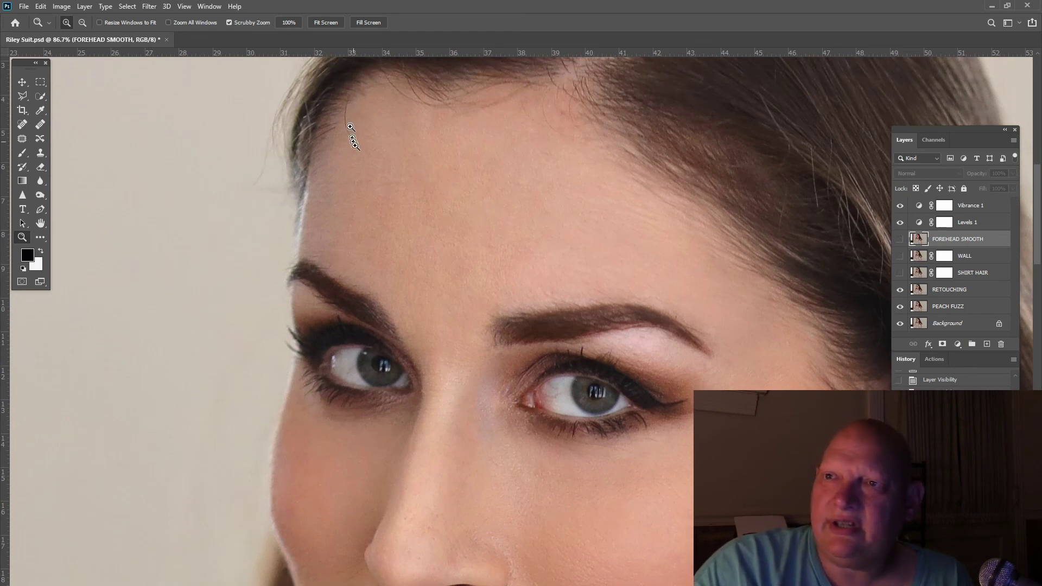
pyautogui.click(902, 240)
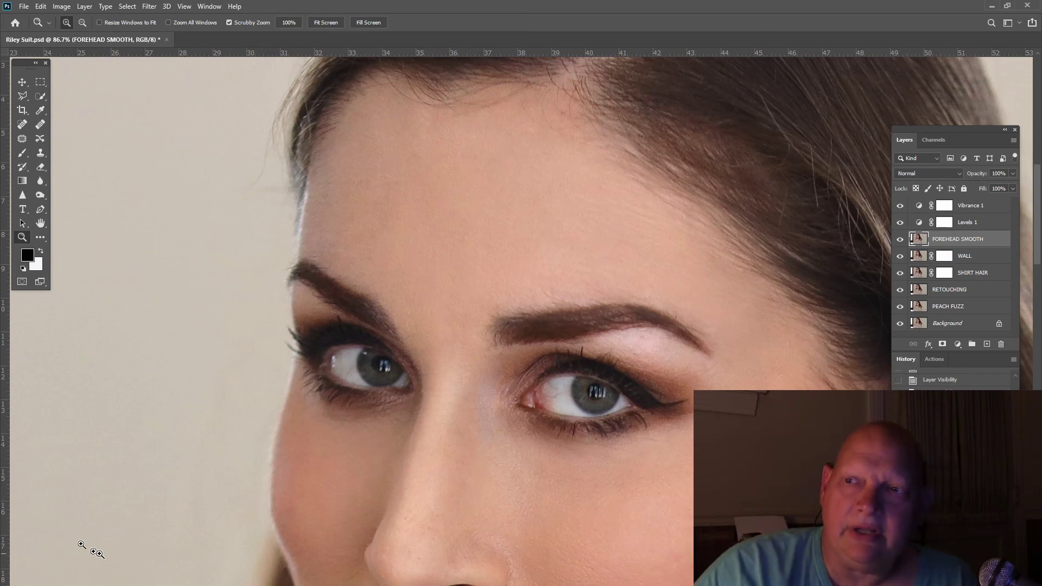
pyautogui.moveTo(505, 446); pyautogui.dragTo(456, 342)
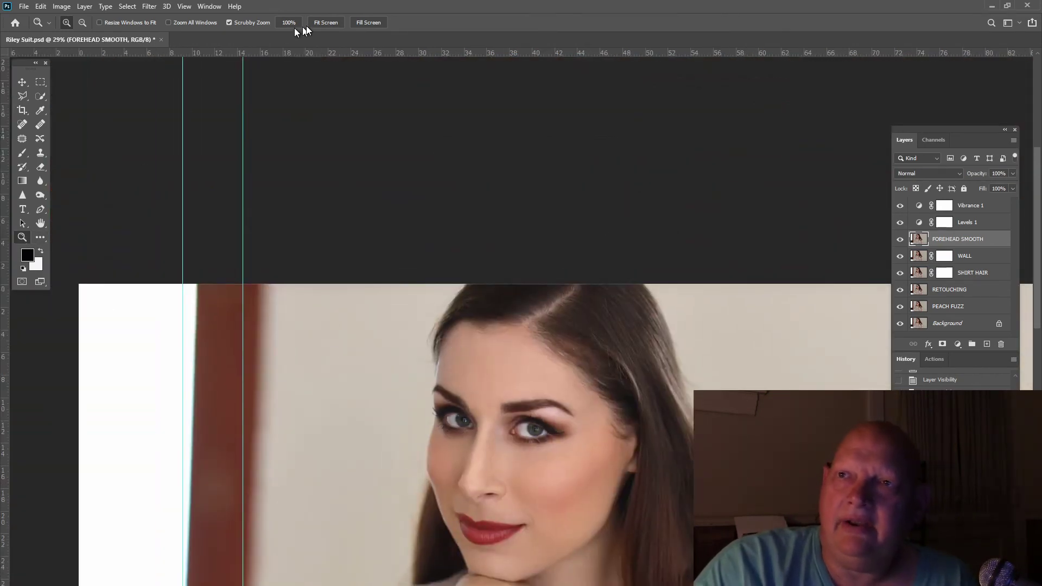
pyautogui.click(328, 23)
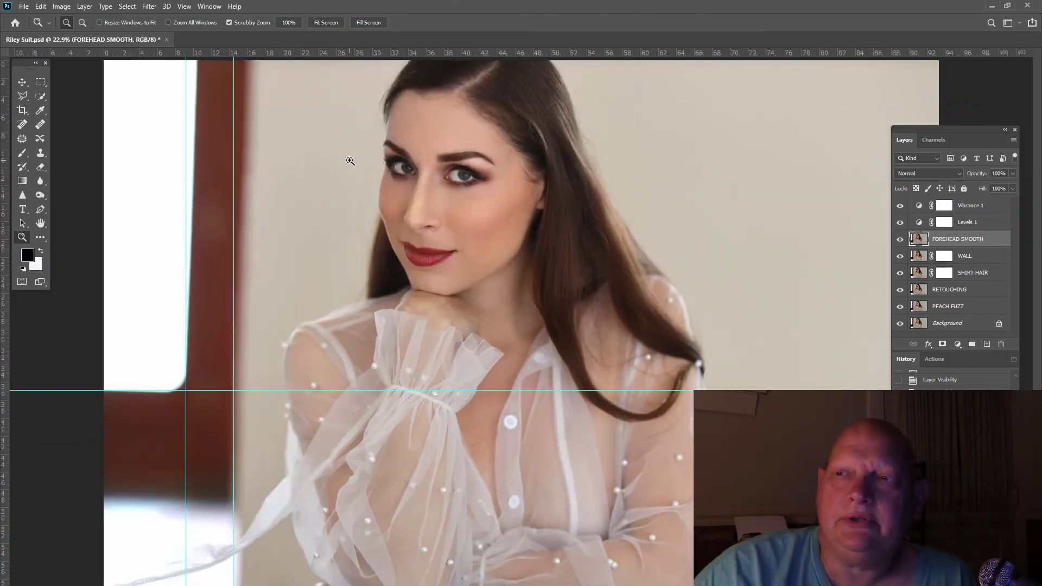